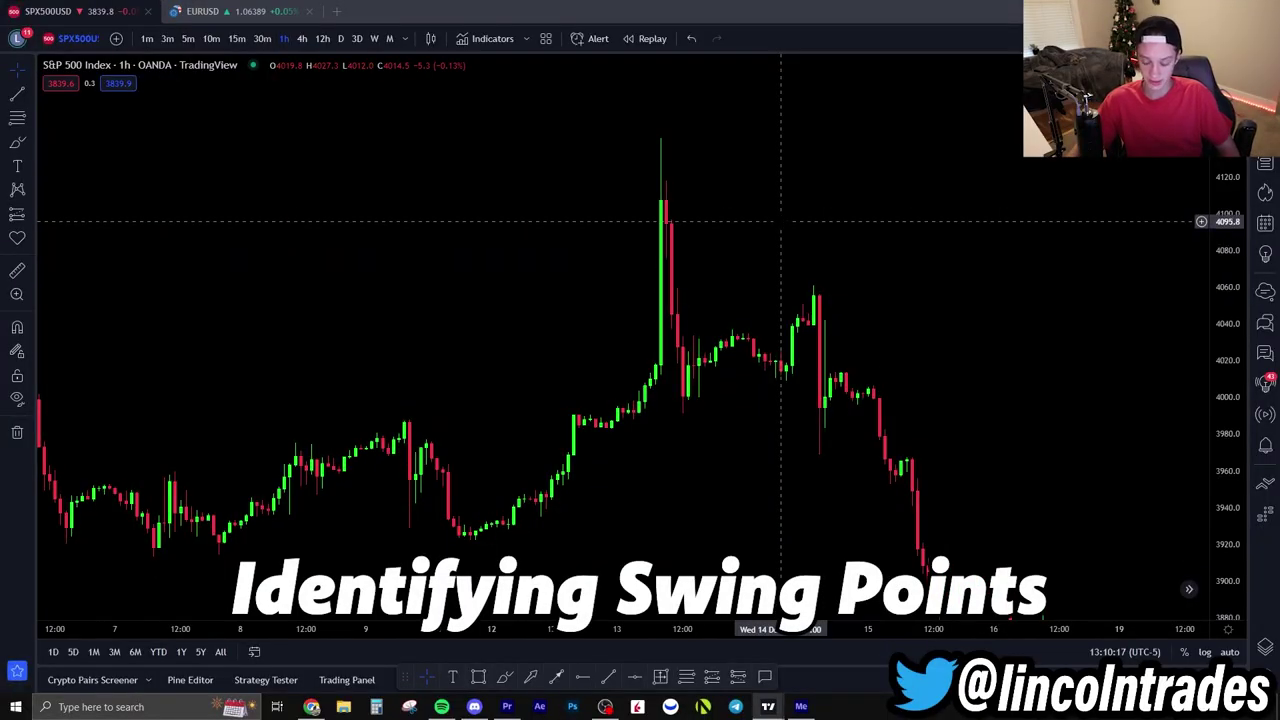
- Circle the high of the 13 December spike candle with the Brush and mark the neighbouring candles on both sides
left_click_drag(781, 220, 934, 221)
scroll(941, 187, "up", 1)
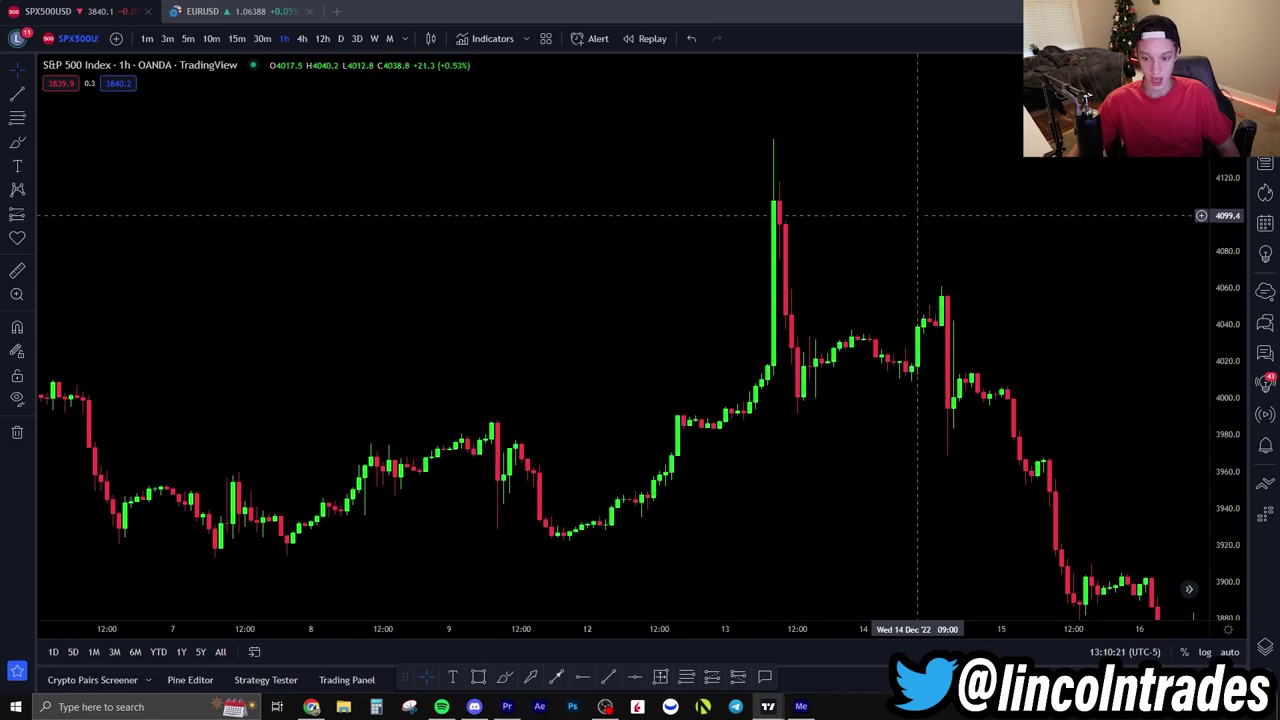
scroll(910, 205, "up", 2)
scroll(813, 204, "up", 1)
left_click_drag(813, 204, 810, 209)
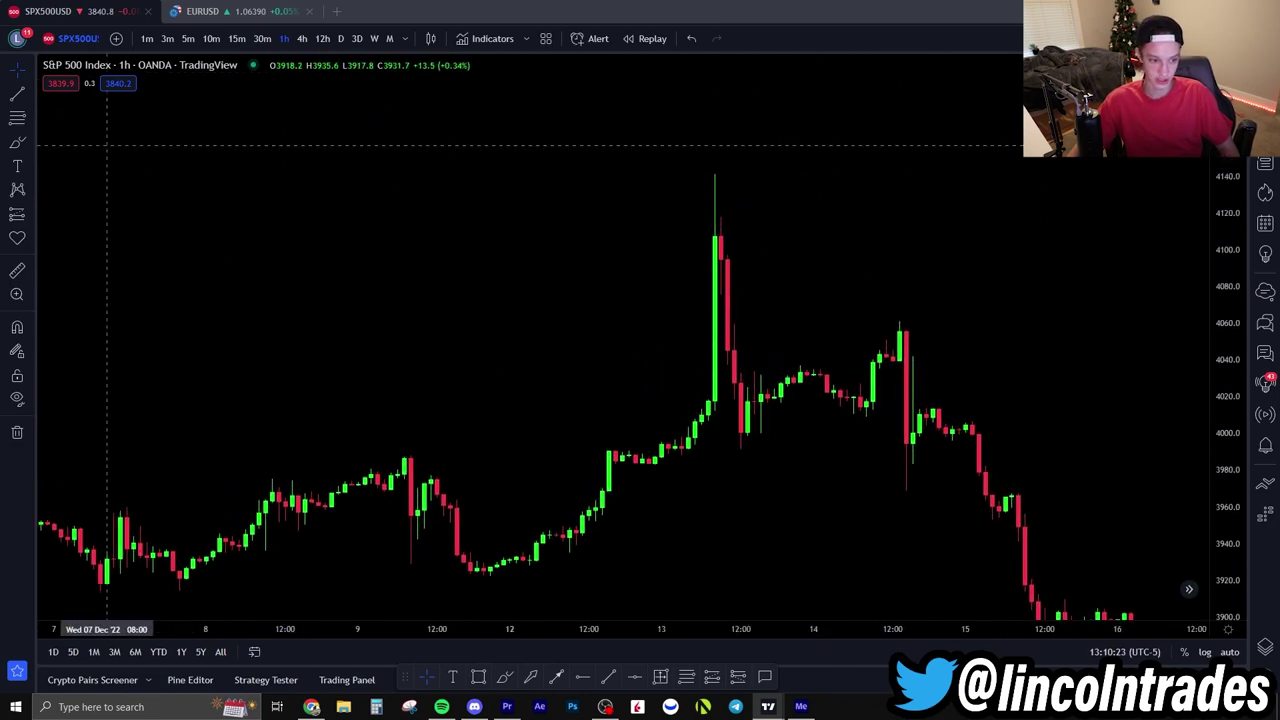
left_click(17, 142)
left_click_drag(715, 172, 710, 168)
left_click_drag(722, 213, 716, 219)
mouse_move(706, 397)
left_mouse_down()
mouse_move(700, 406)
mouse_move(688, 382)
left_mouse_up()
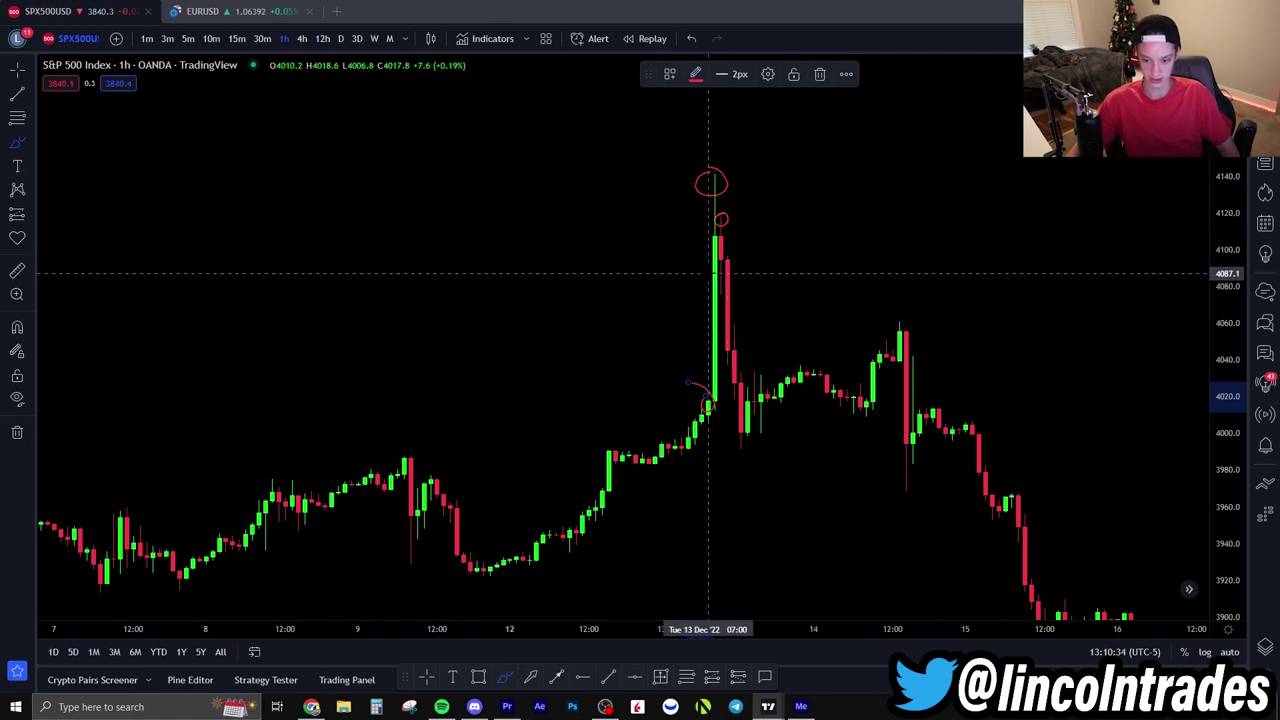
- Circle the lows of the three neighbouring candles that form the 14 December morning swing low
scroll(700, 480, "up", 4)
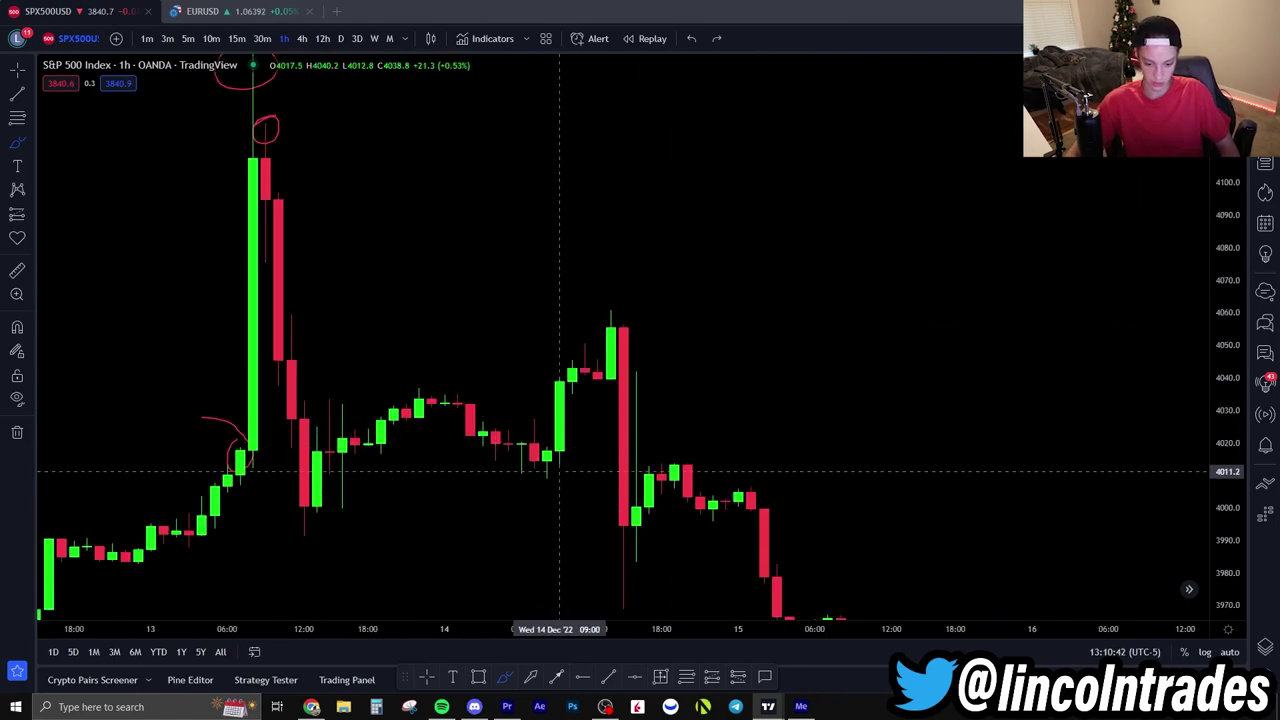
mouse_move(554, 472)
left_mouse_down()
mouse_move(546, 488)
mouse_move(560, 474)
mouse_move(535, 458)
left_mouse_up()
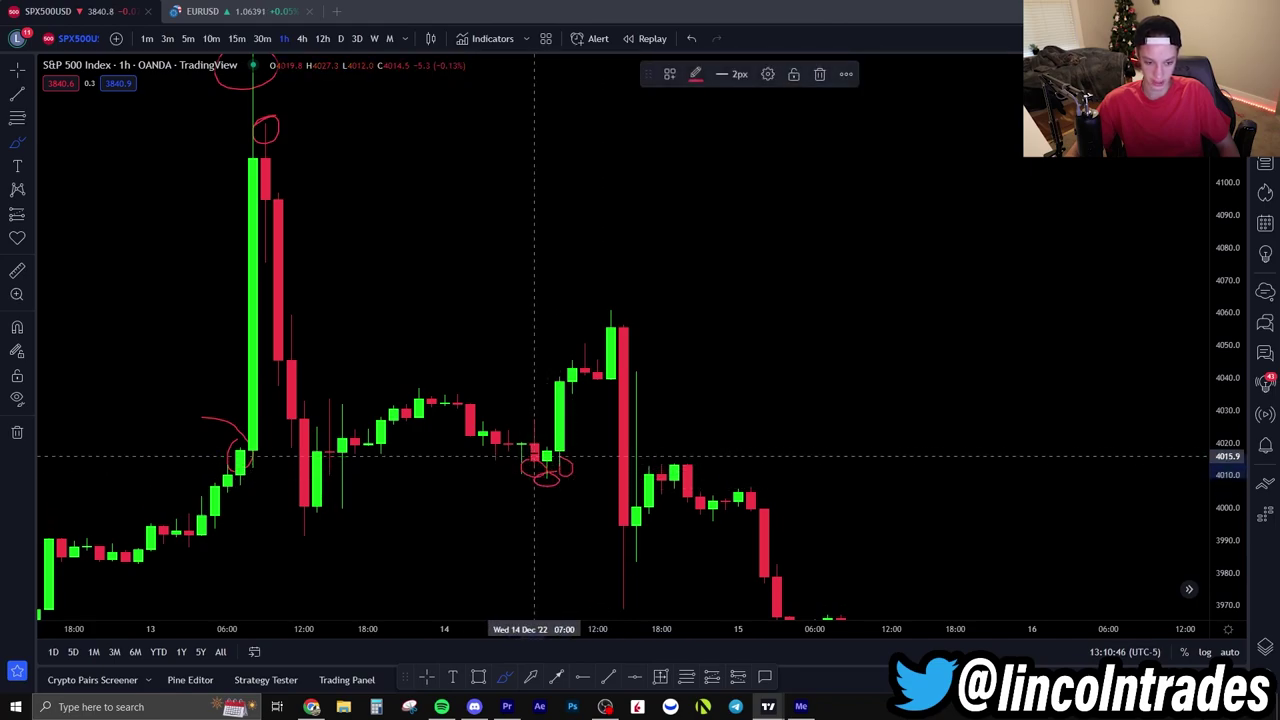
type("f")
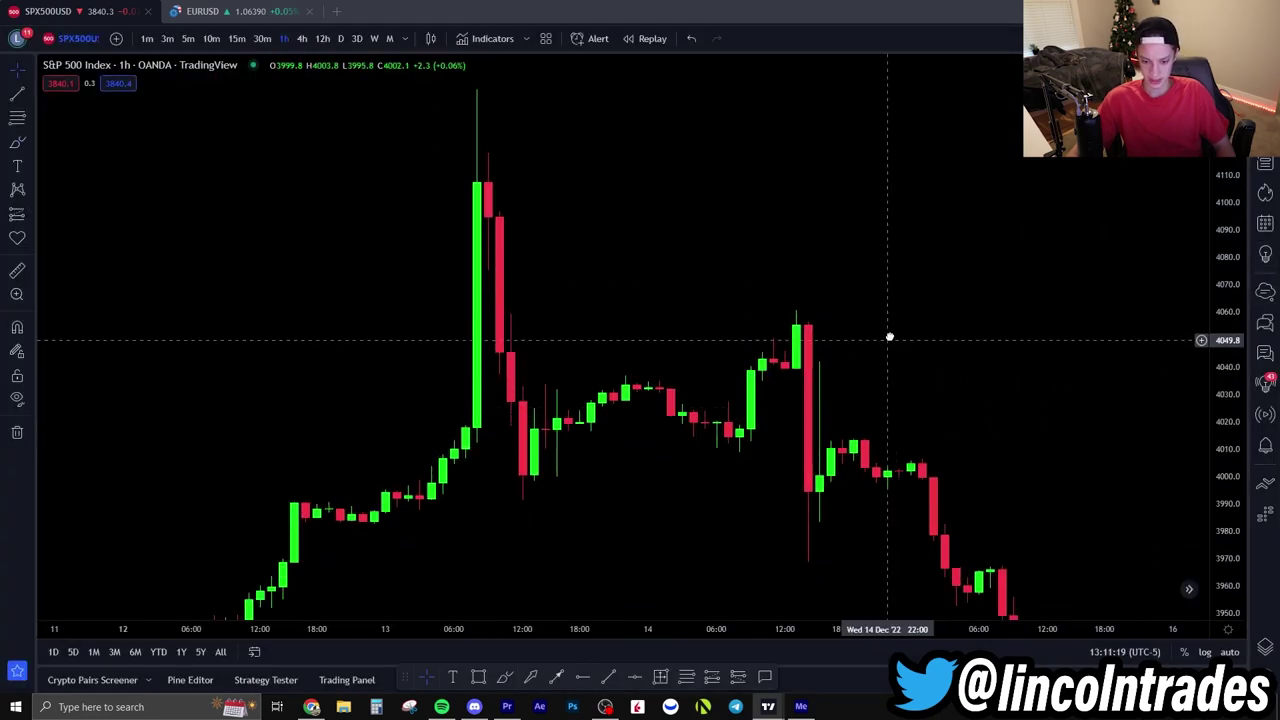
- Switch the chart to the daily timeframe and circle the low of the 20 December candle with the Brush
scroll(900, 345, "up", 2)
scroll(956, 340, "up", 2)
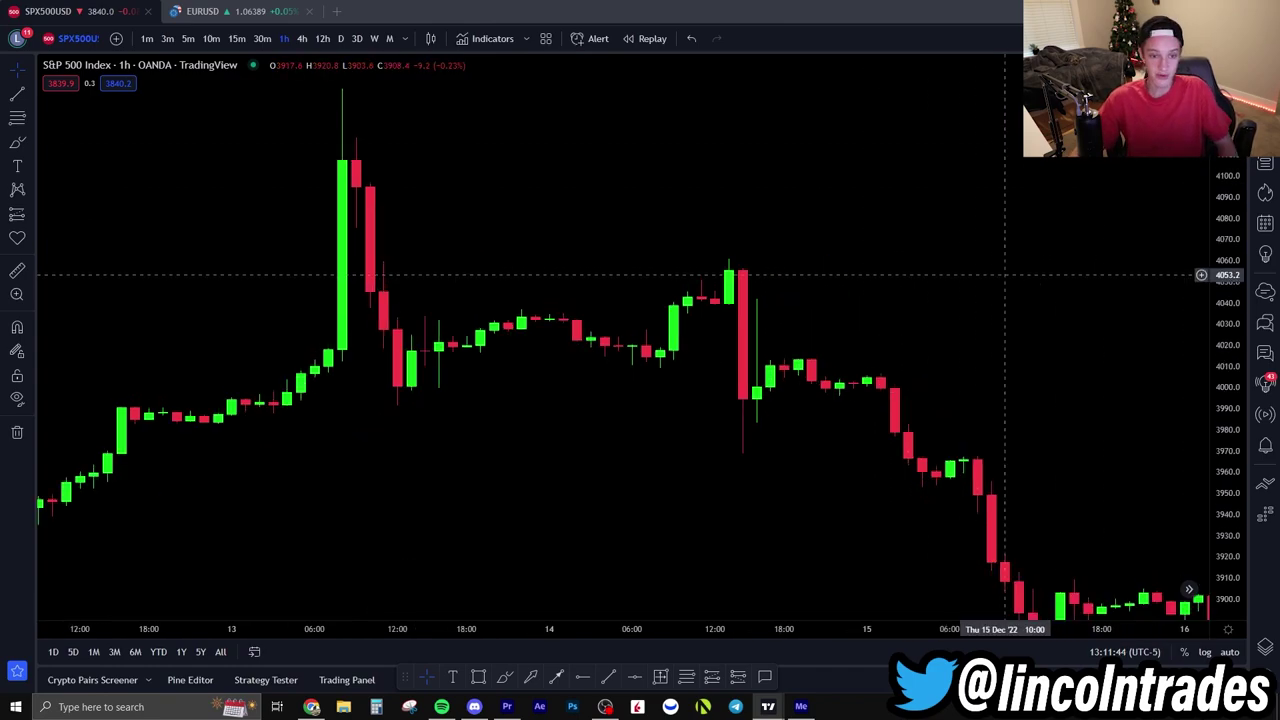
left_click_drag(760, 235, 801, 249)
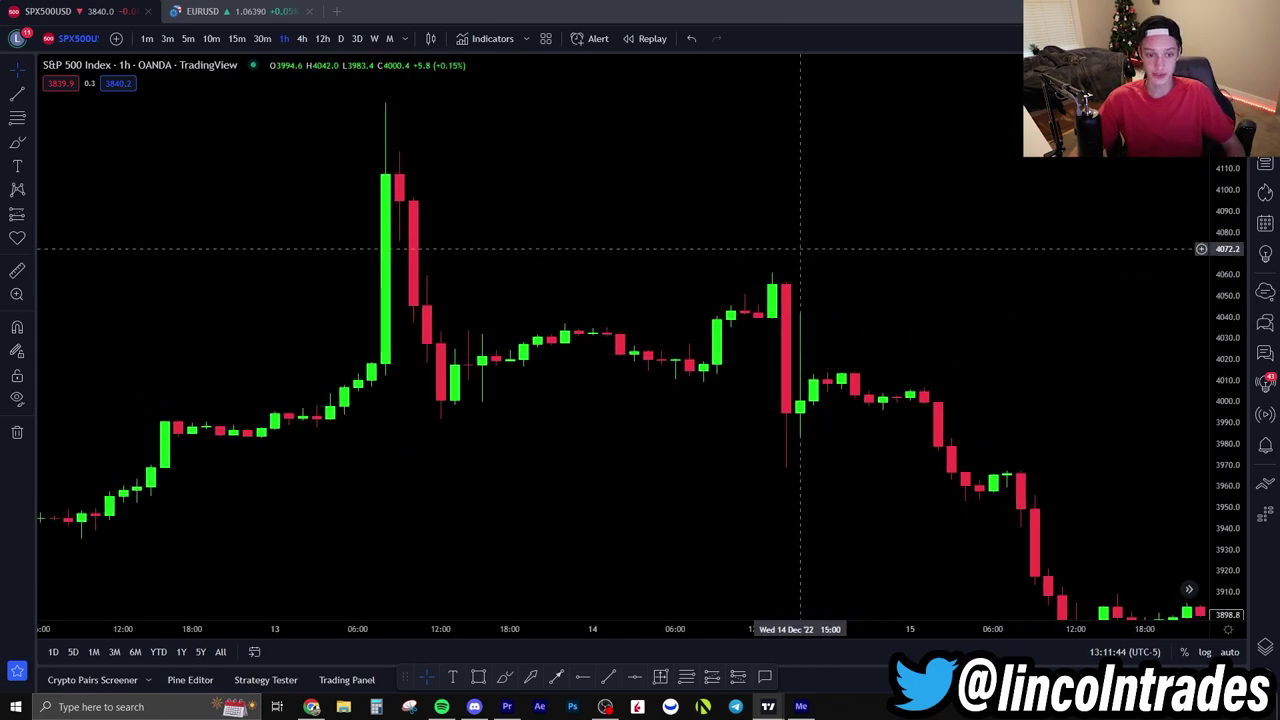
left_click(341, 39)
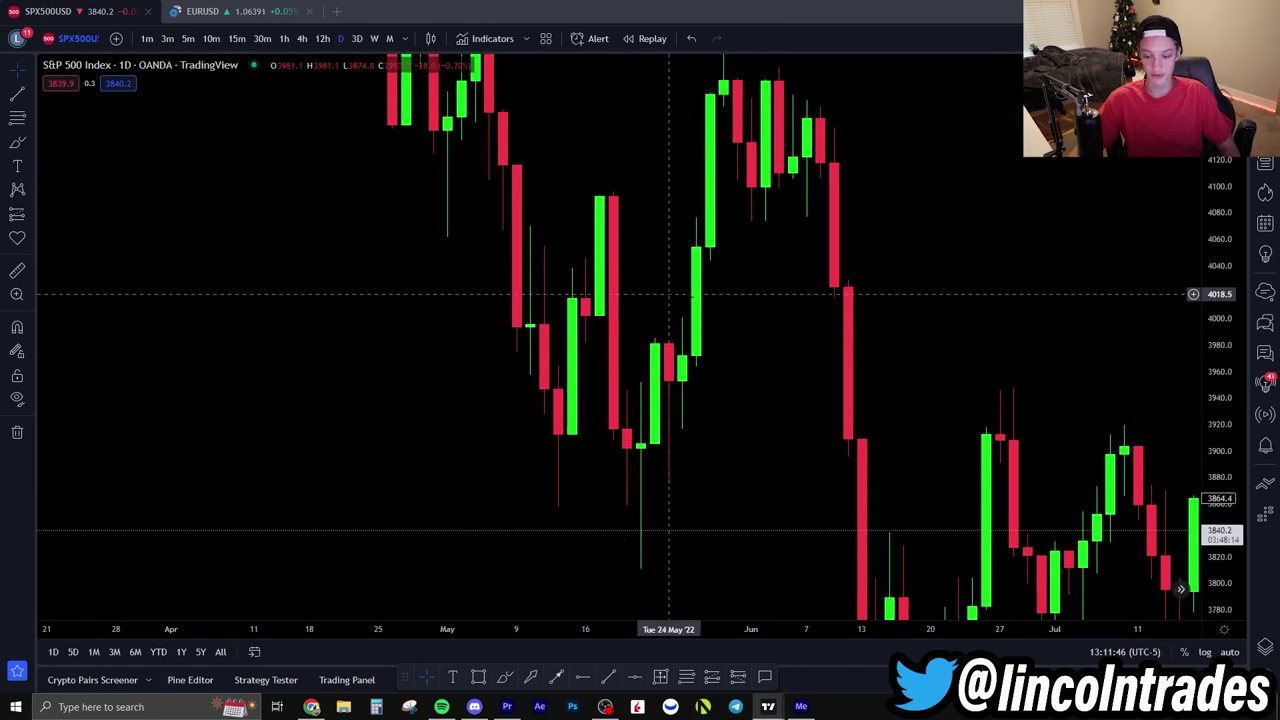
left_click_drag(1240, 174, 1236, 325)
left_click_drag(1138, 298, 772, 222)
left_click_drag(897, 206, 675, 329)
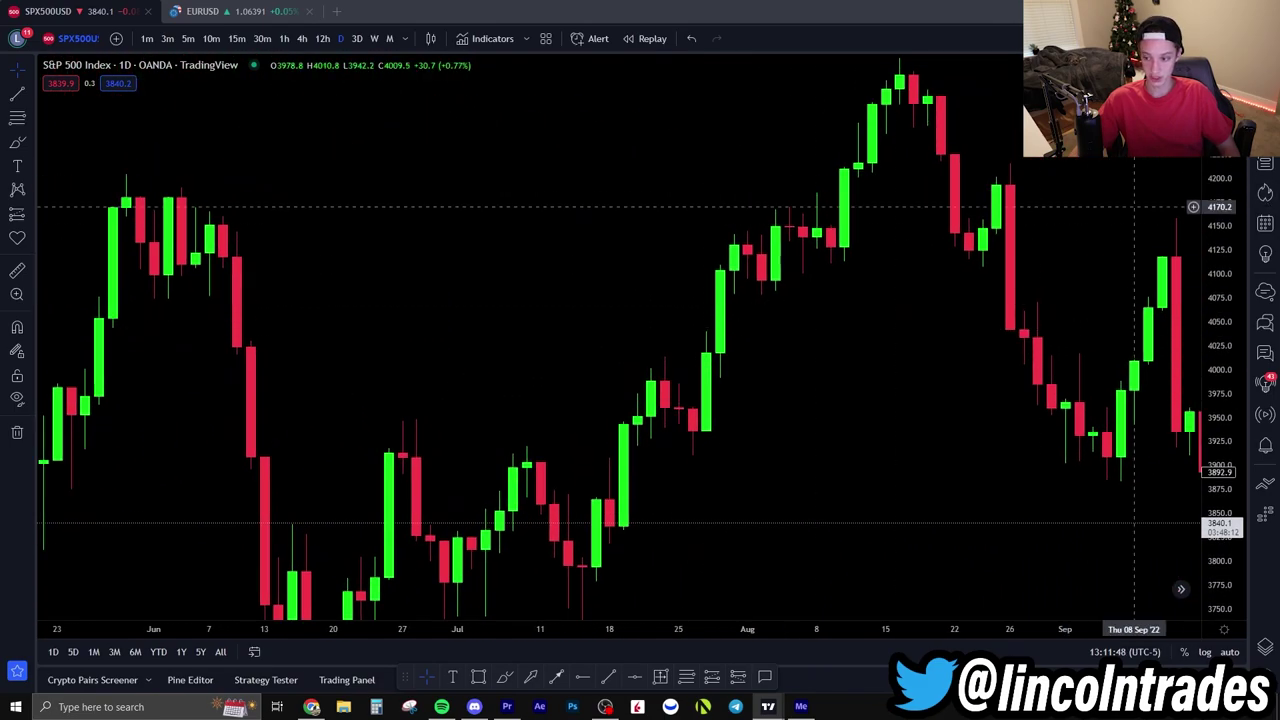
left_click_drag(1222, 206, 1222, 345)
scroll(1180, 300, "right", 10)
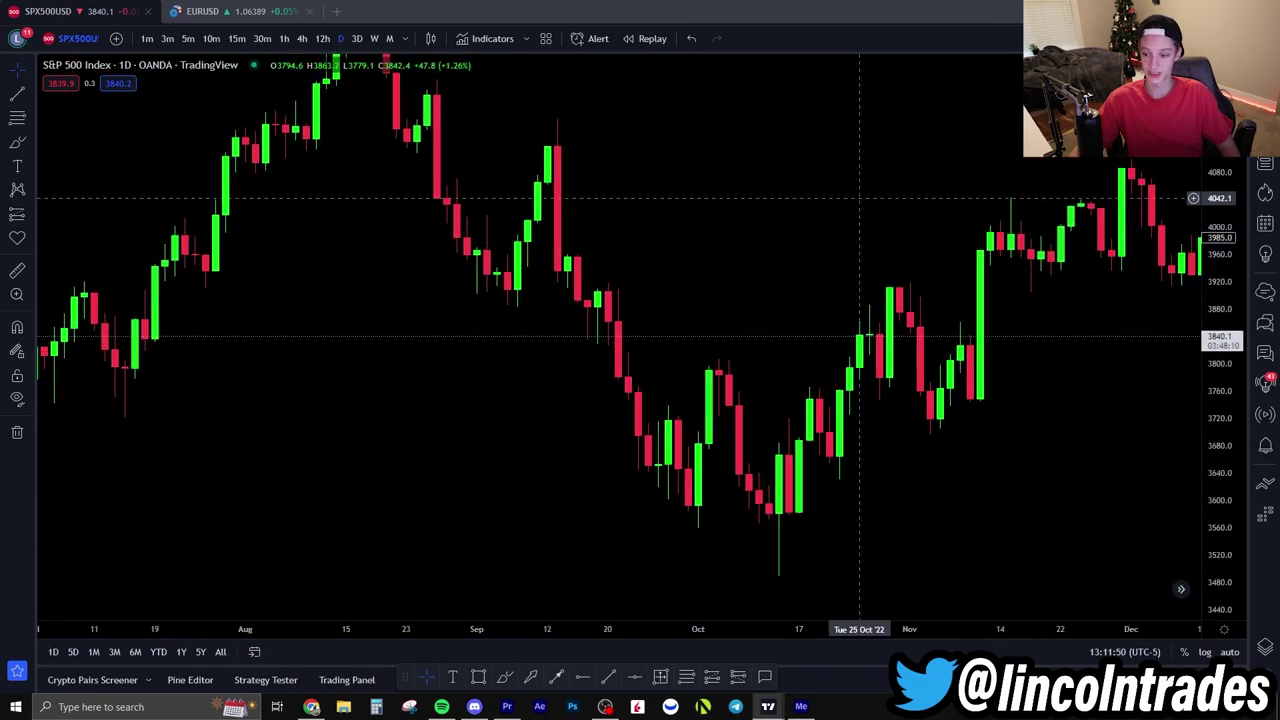
scroll(730, 190, "right", 10)
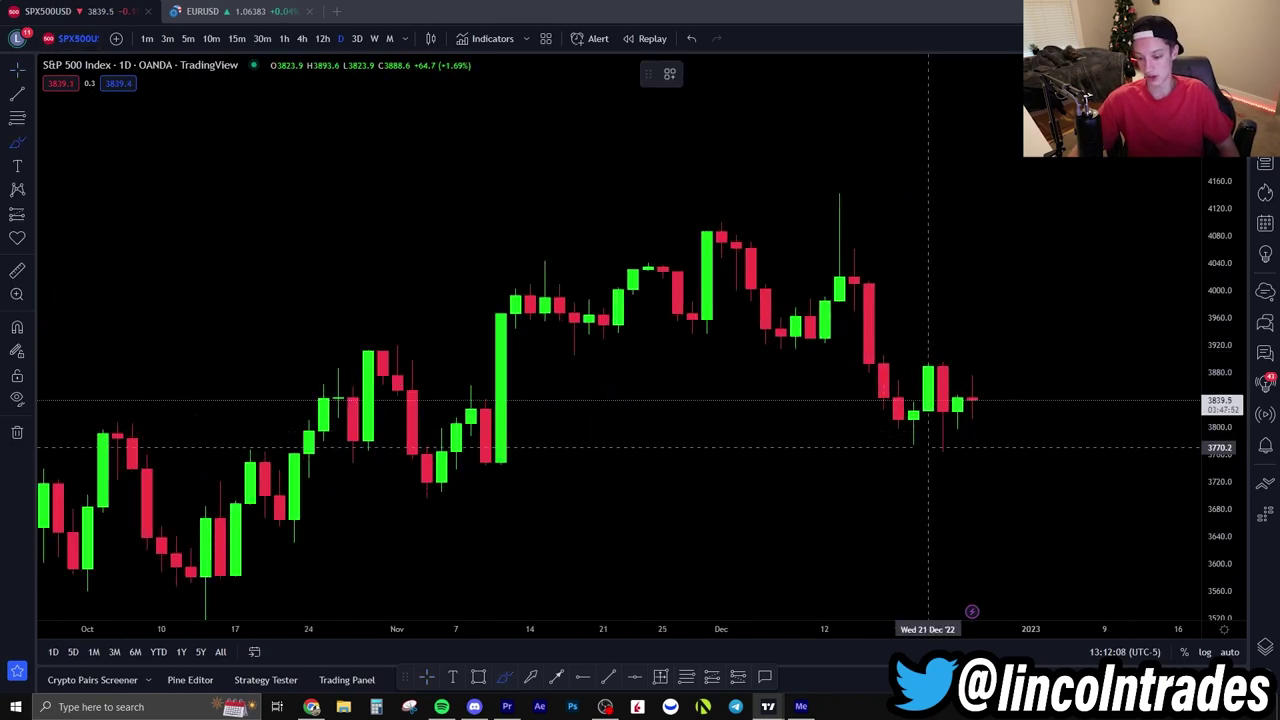
left_click_drag(928, 434, 898, 452)
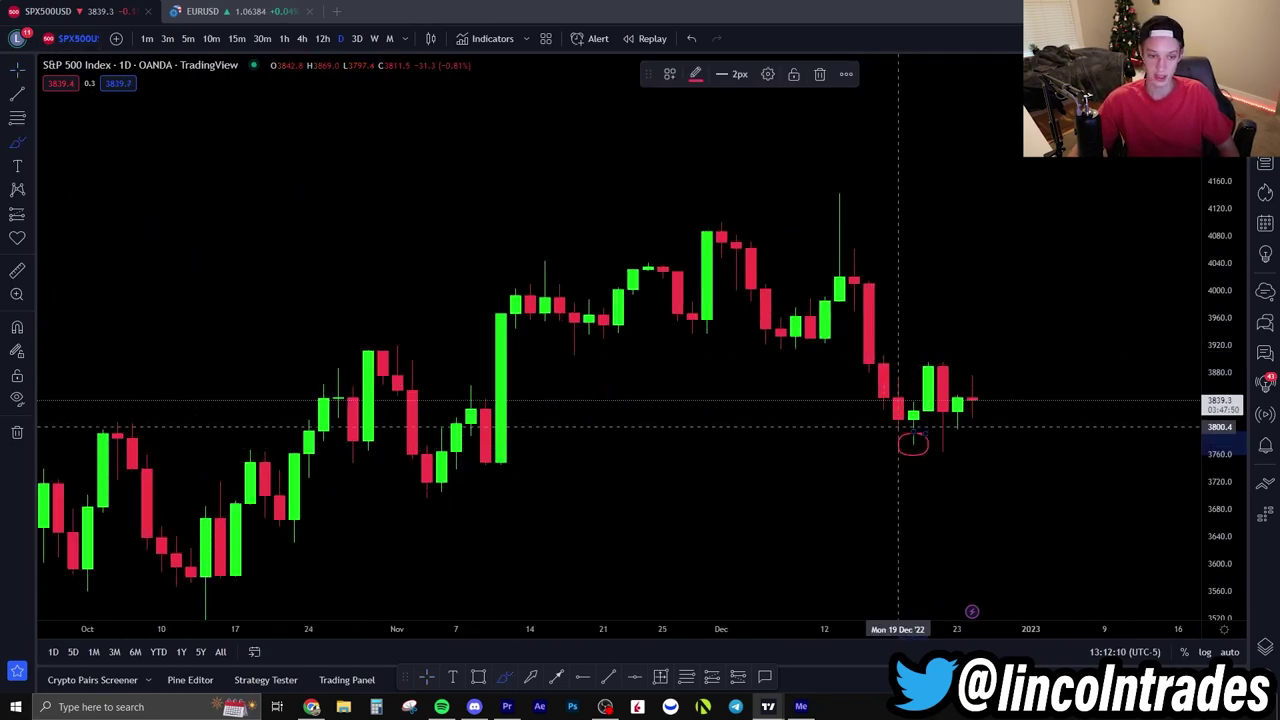
- Switch the chart to the 1-hour timeframe and draw a freehand arrow pointing at the 20 December swing low
type("1h")
key("Return")
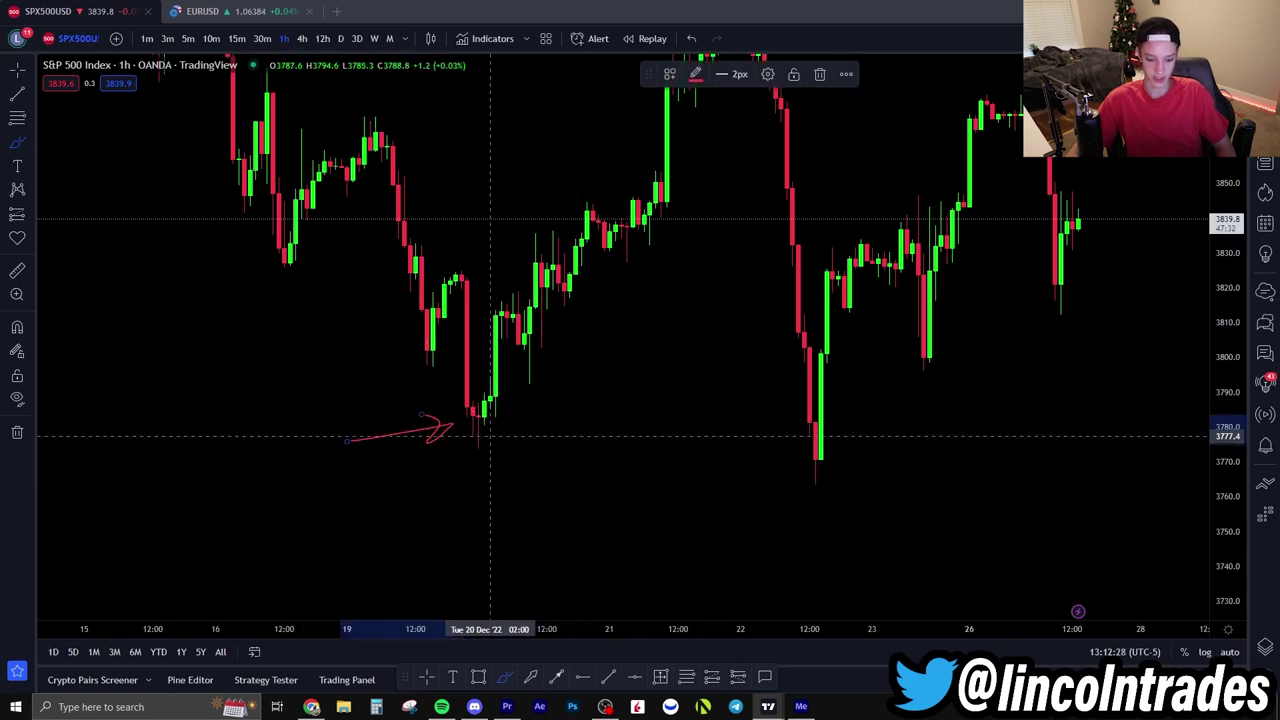
left_click(18, 72)
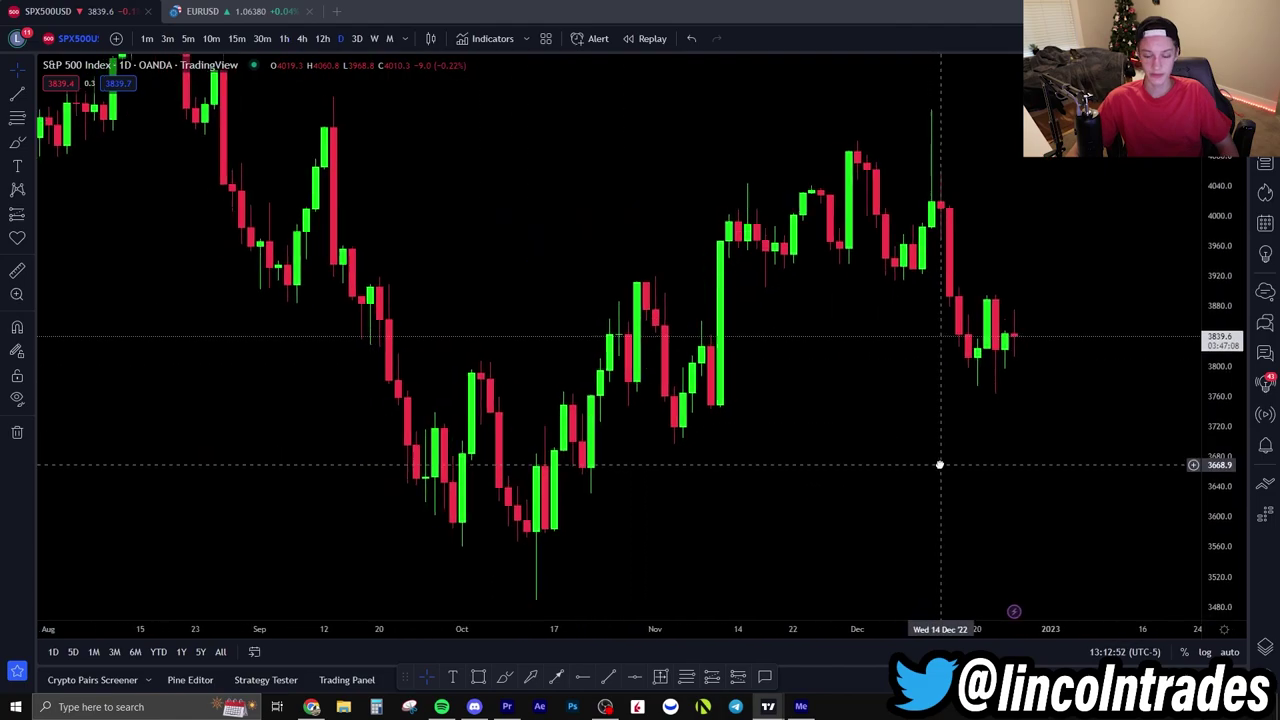
left_click_drag(940, 465, 948, 461)
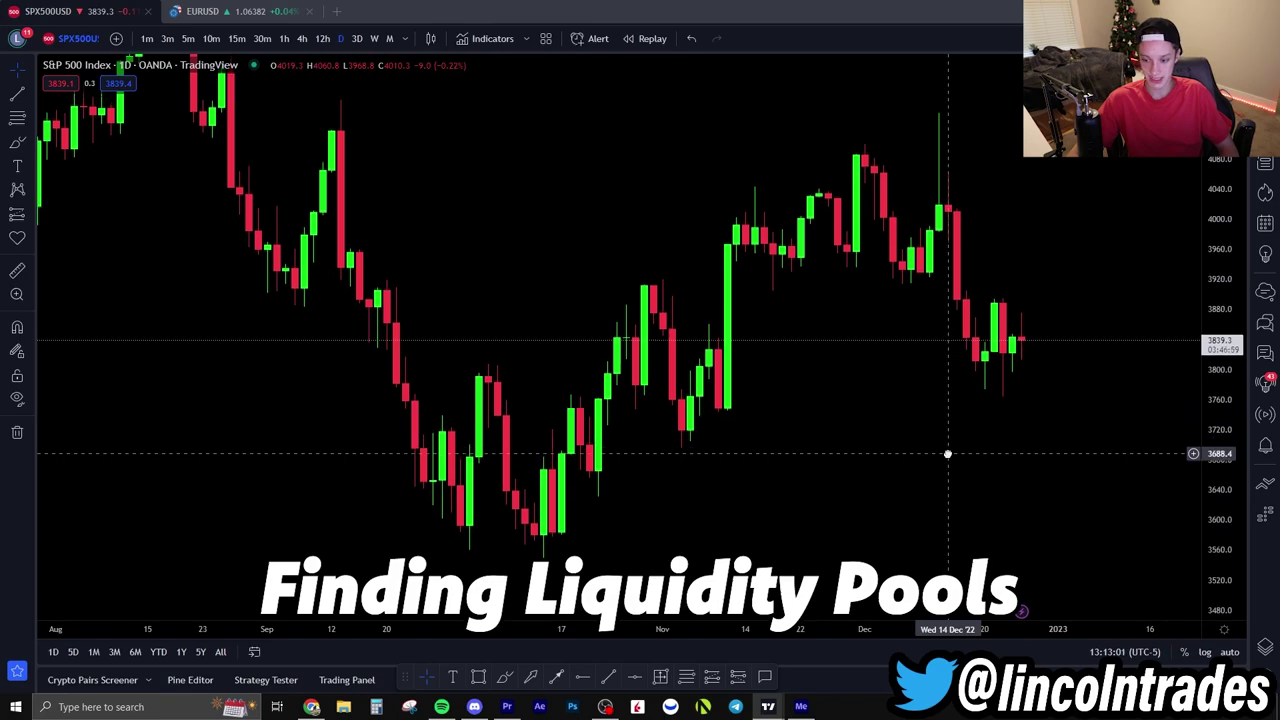
scroll(946, 440, "up", 2)
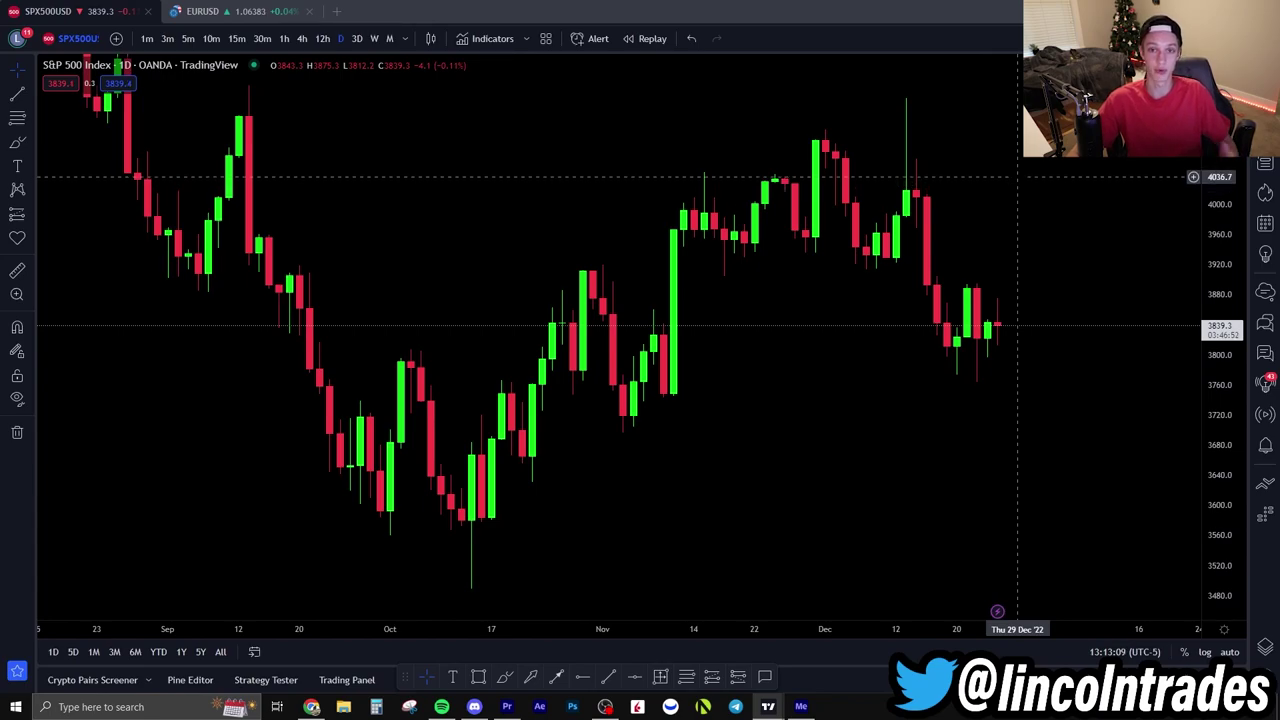
scroll(994, 389, "up", 2)
scroll(911, 380, "up", 2)
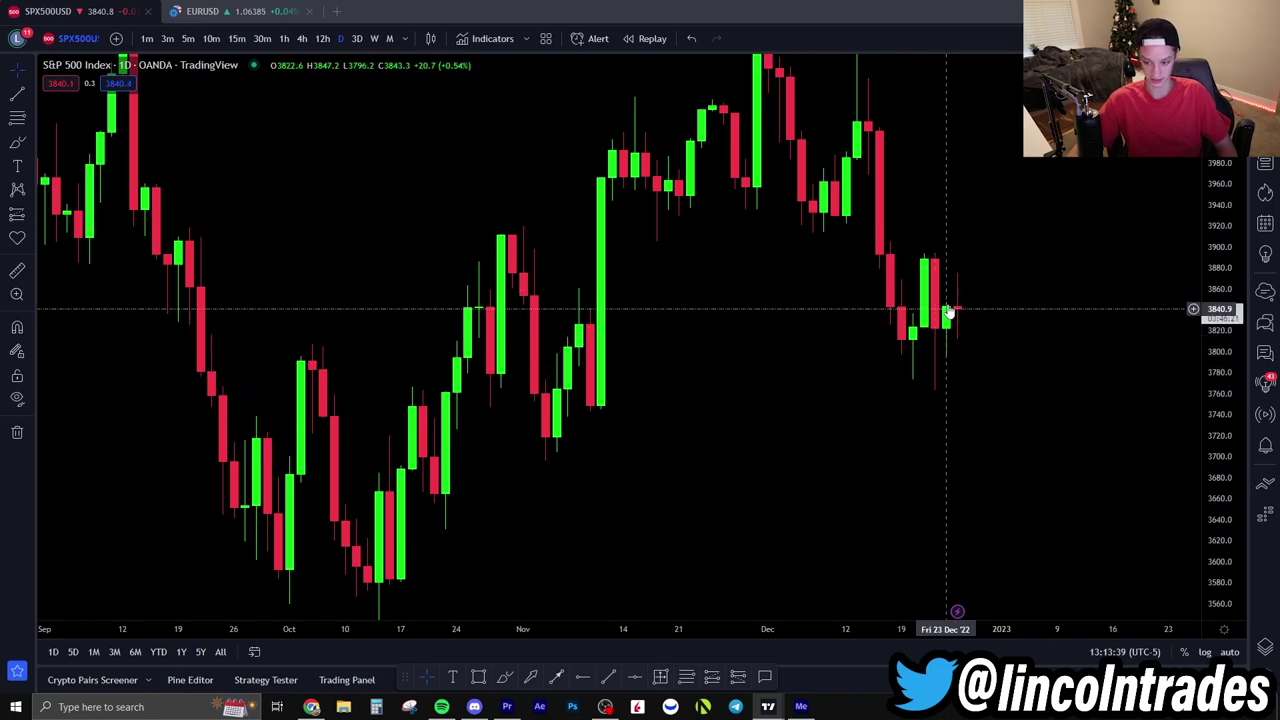
left_click_drag(975, 407, 975, 420)
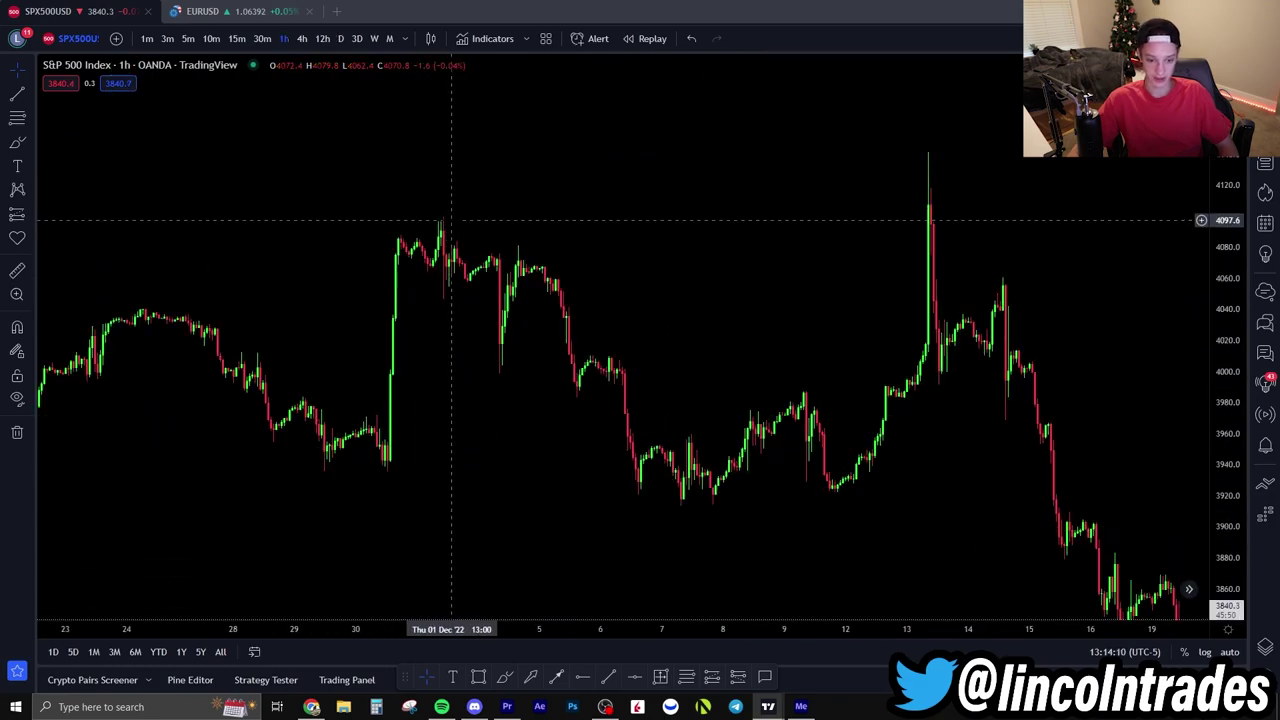
- Draw freehand Brush lines just above the 1 December swing high and just below the 30 November swing low
left_click(17, 142)
left_click_drag(335, 213, 655, 209)
left_click_drag(212, 474, 487, 467)
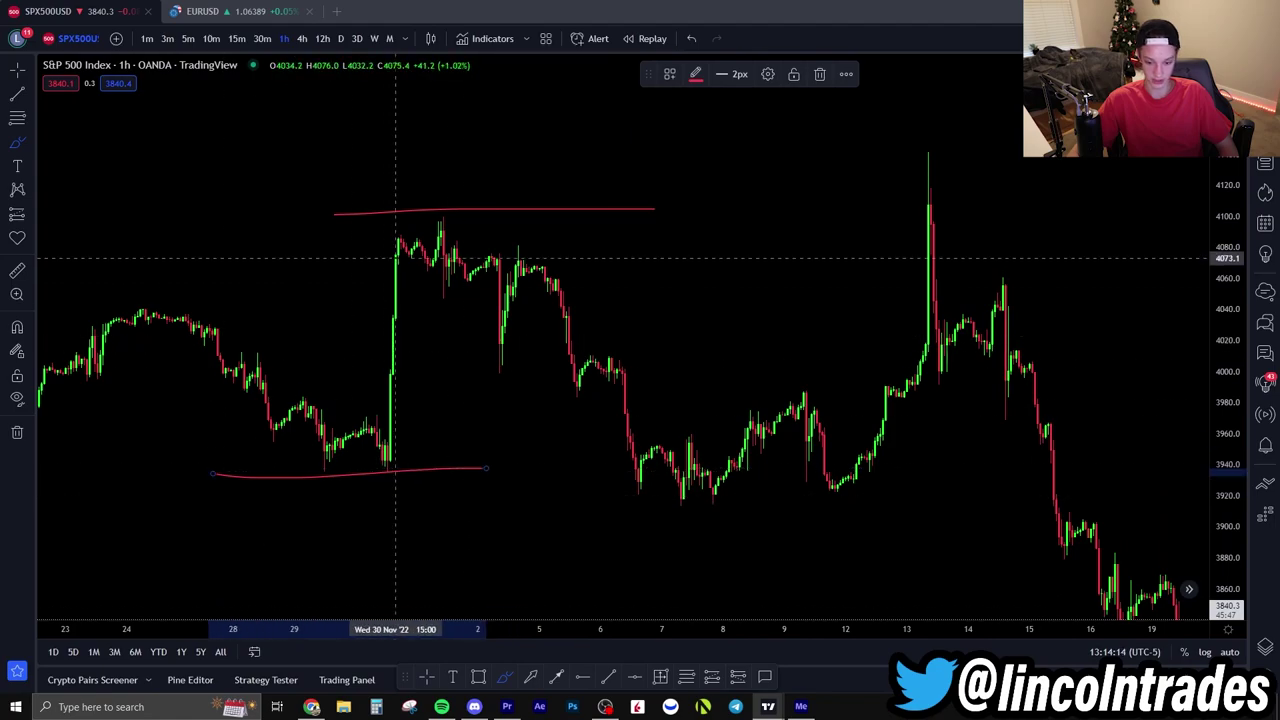
scroll(650, 448, "up", 1)
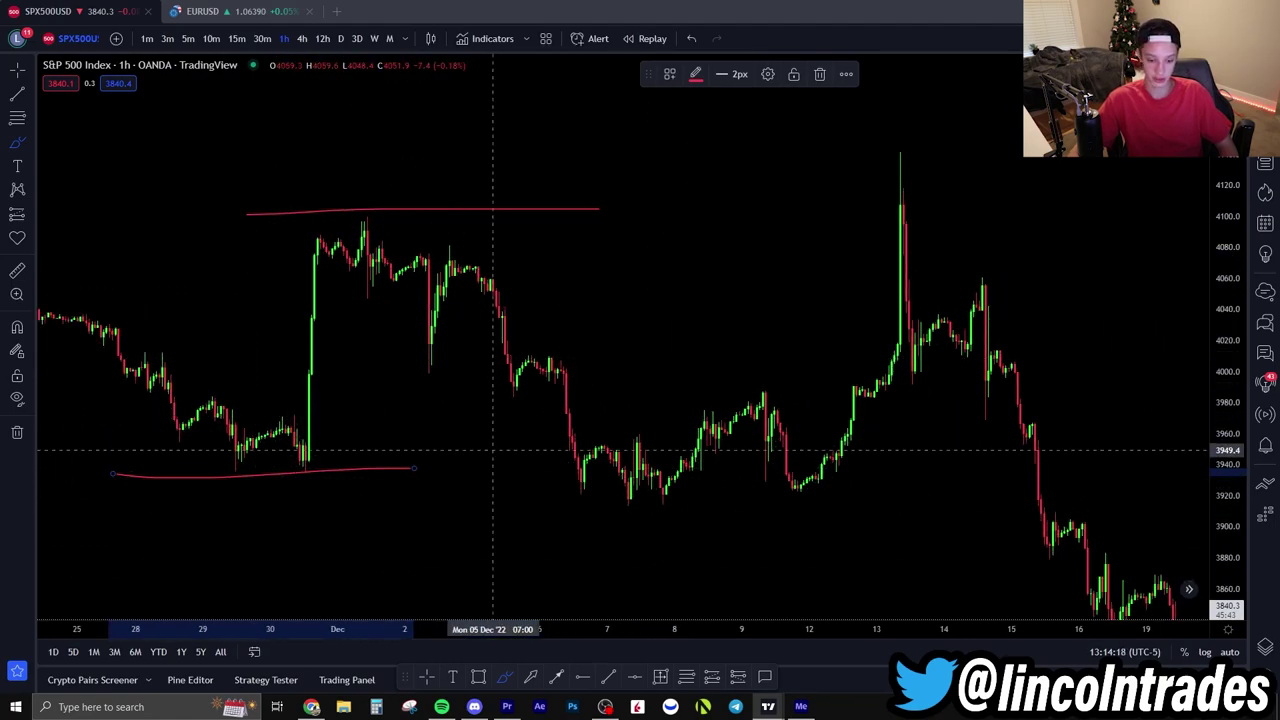
left_click_drag(414, 376, 546, 400)
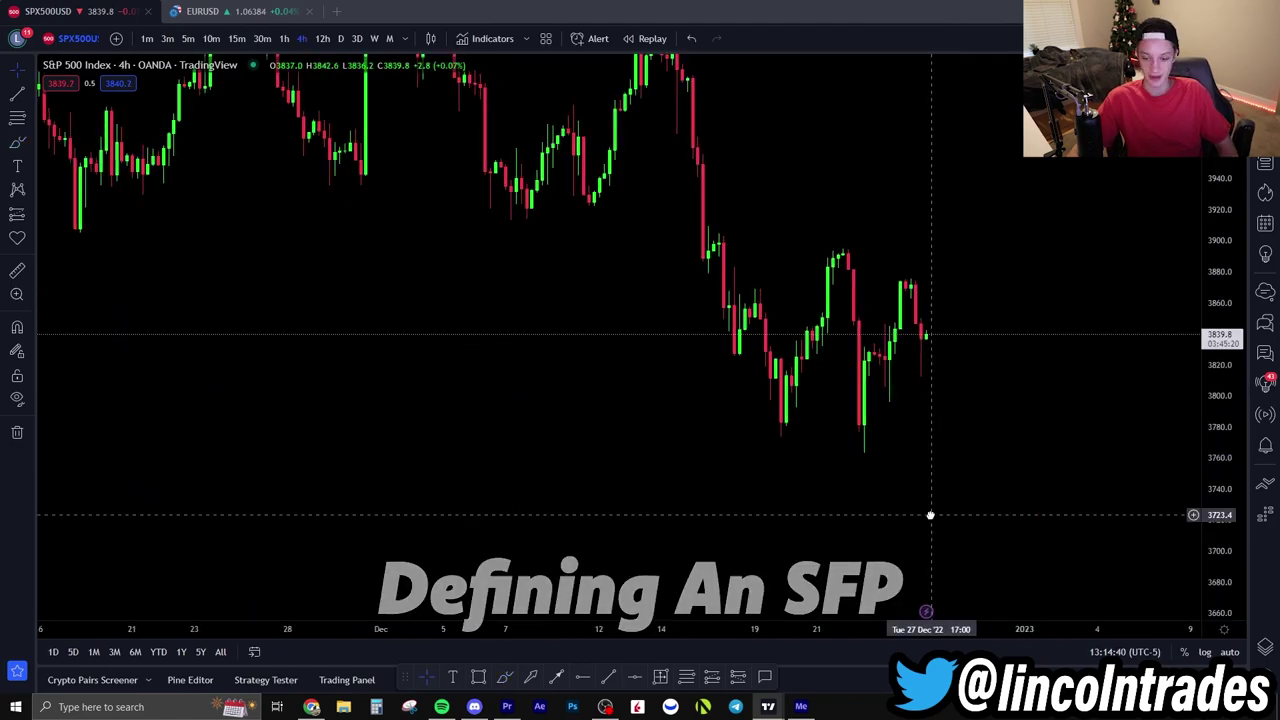
- Draw a horizontal trend line at 3773.8 from the 19 December 21:00 candle's low to just past the 22 December 13:00 candle
scroll(960, 505, "up", 3)
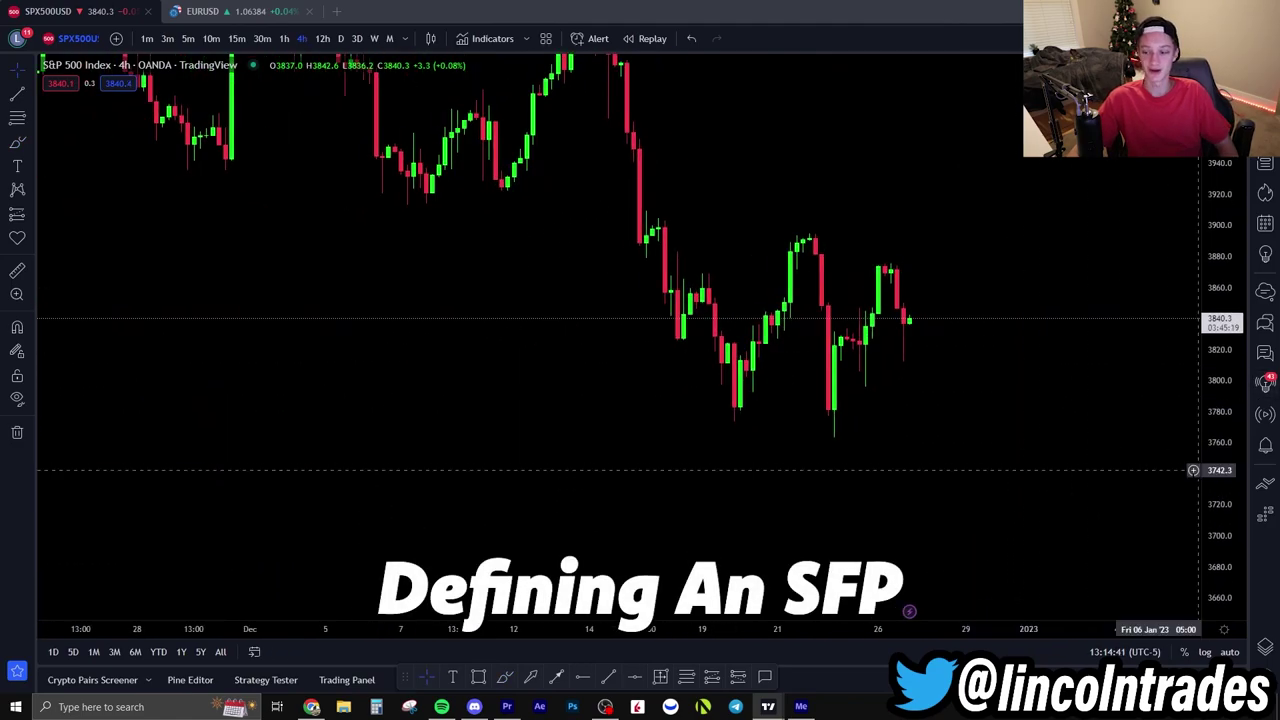
scroll(1134, 444, "up", 2)
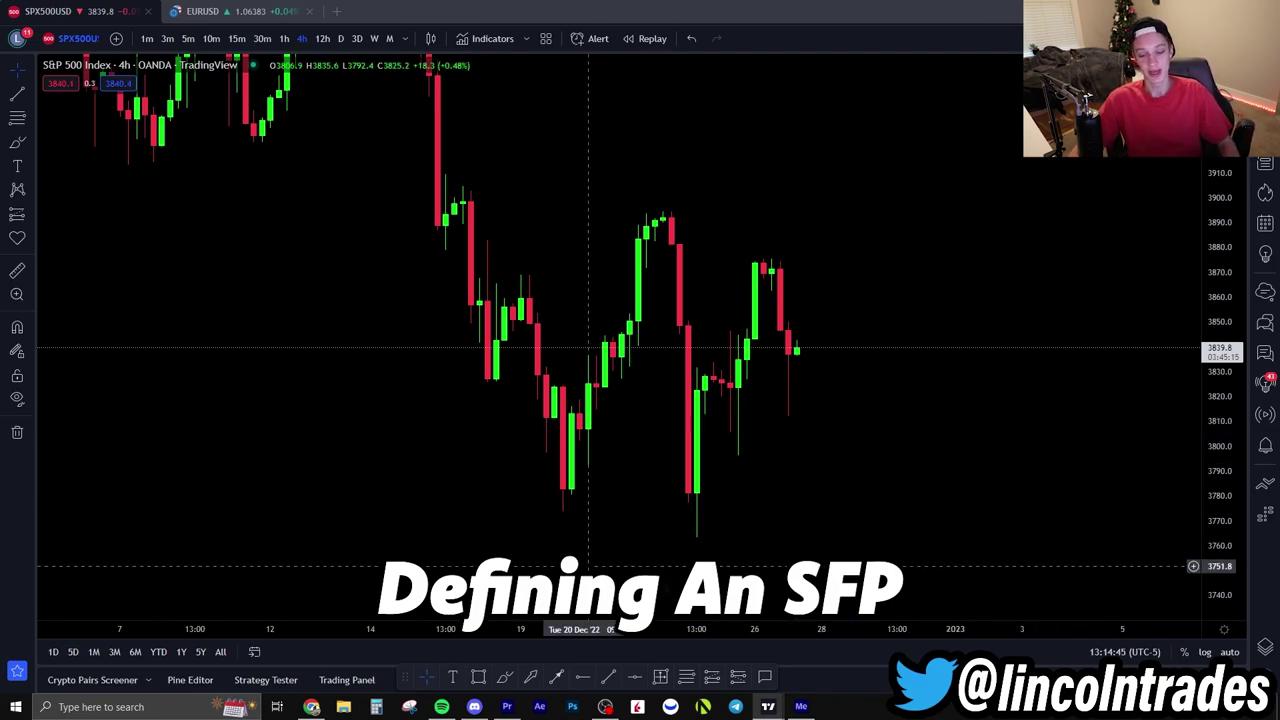
key("alt+t")
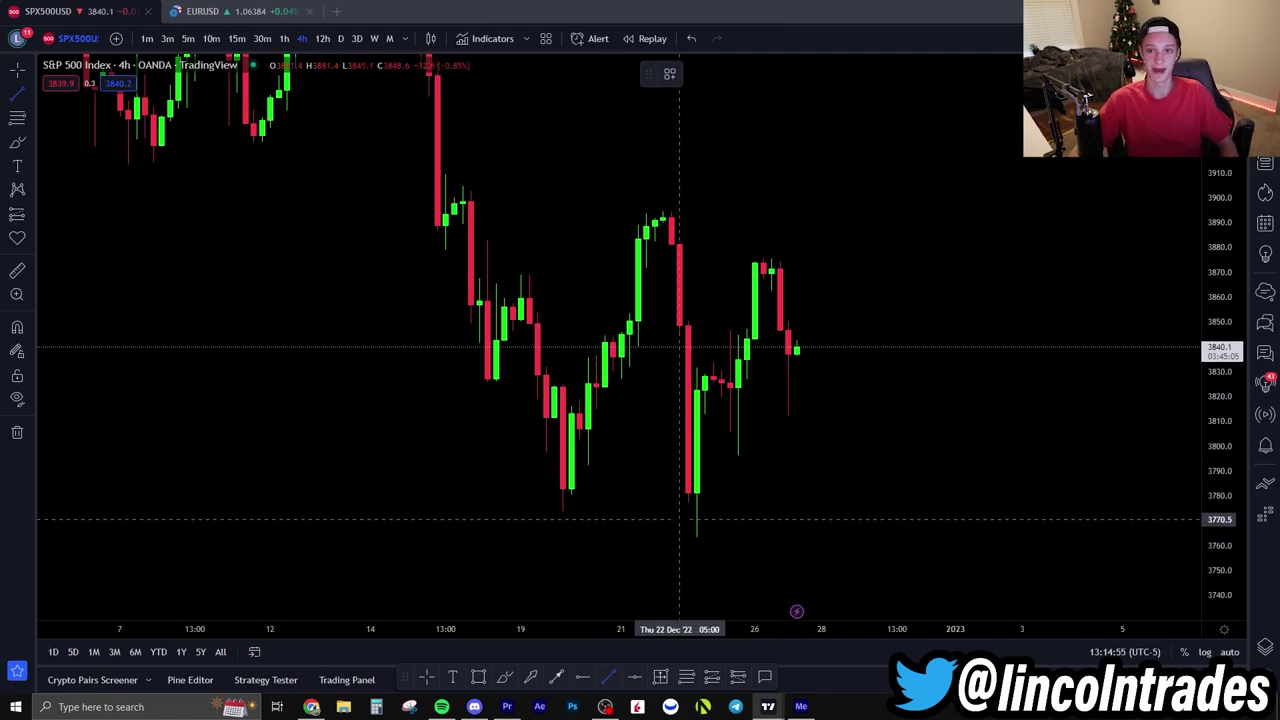
left_click(563, 511)
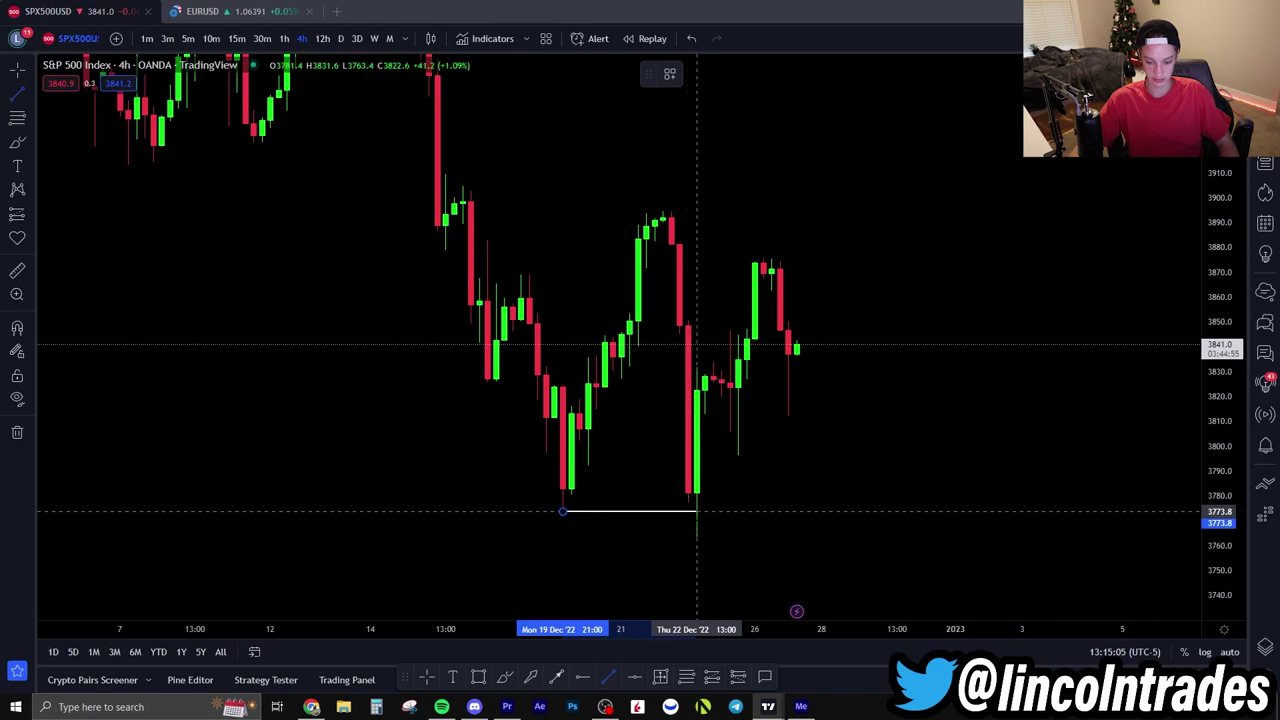
left_click(704, 511)
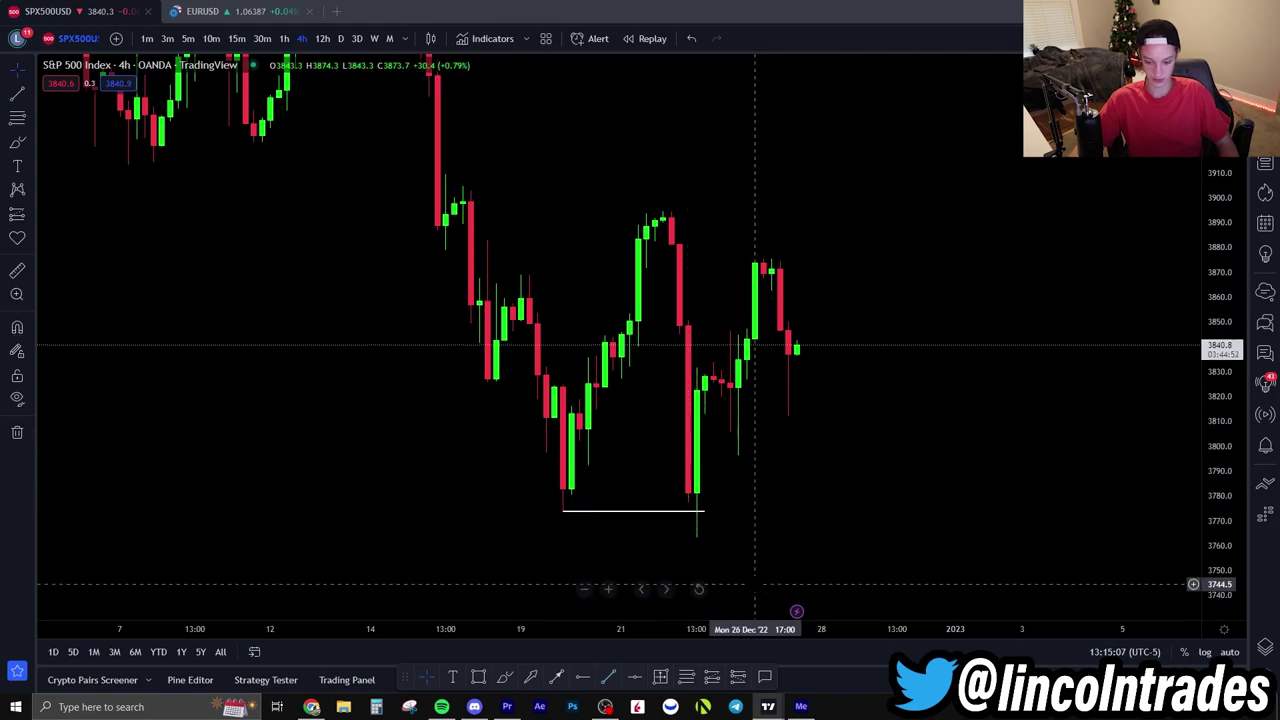
- Examine how the 22 December candle's lower wick and body sit relative to the trend line at the previous swing low
scroll(1046, 466, "up", 5)
left_click_drag(765, 584, 1051, 472)
left_click_drag(1222, 505, 1222, 395)
scroll(1113, 462, "up", 2)
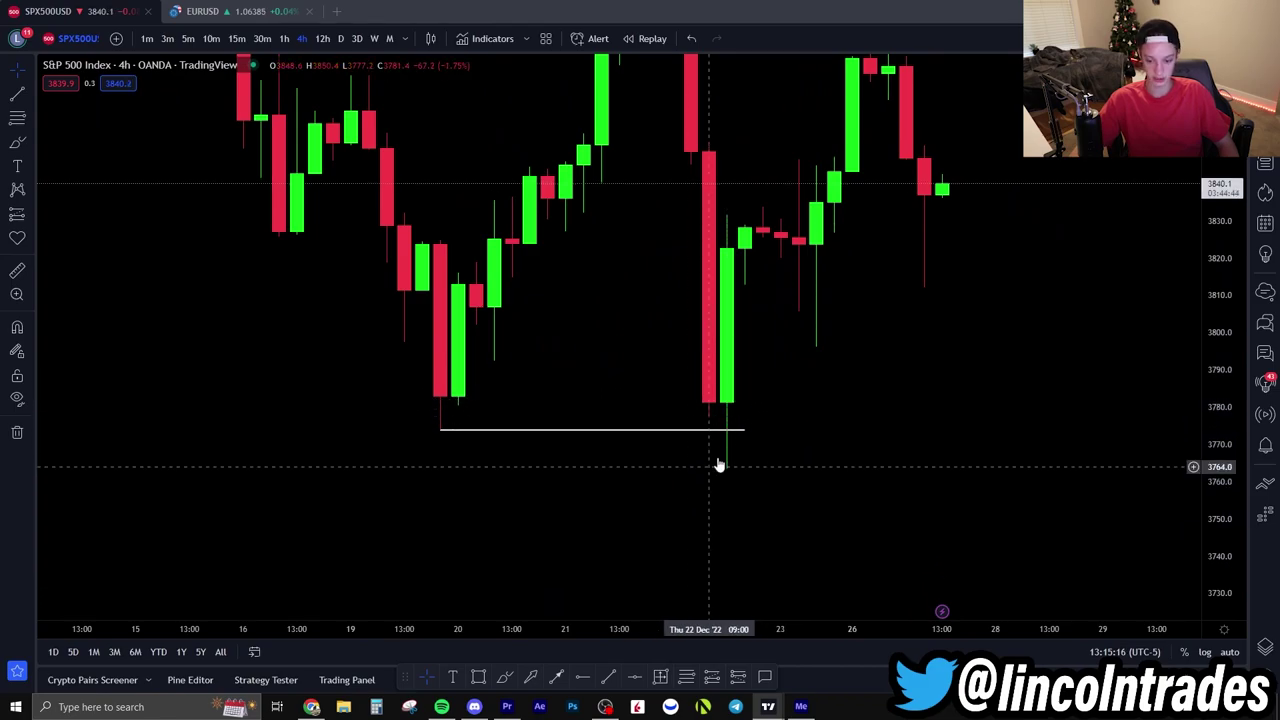
left_click_drag(745, 403, 740, 437)
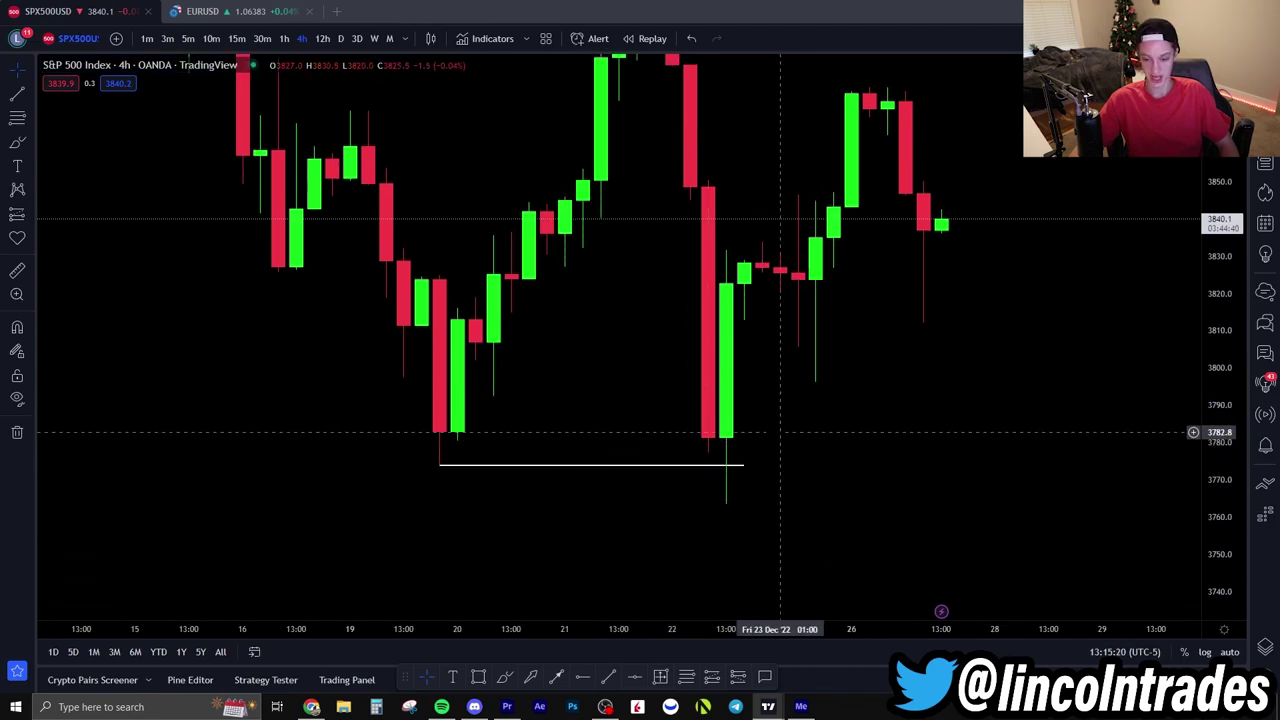
left_click_drag(778, 445, 776, 473)
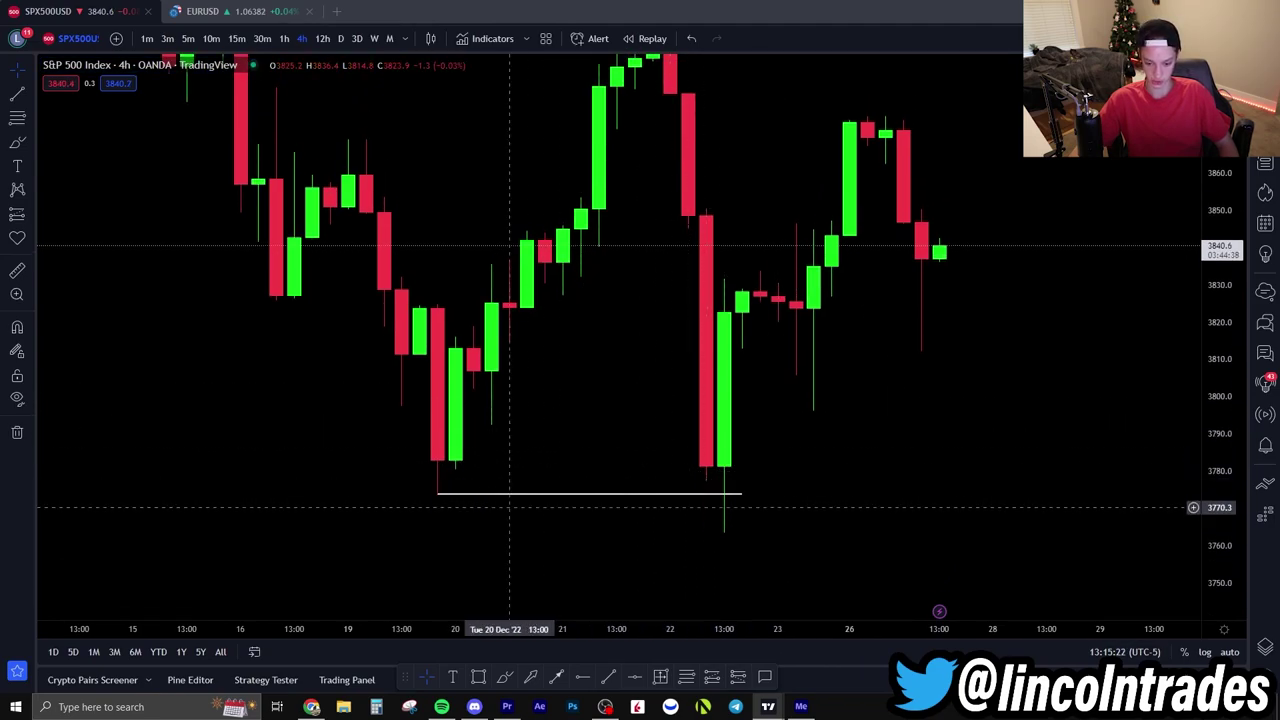
left_click_drag(832, 396, 834, 545)
scroll(1129, 380, "down", 5)
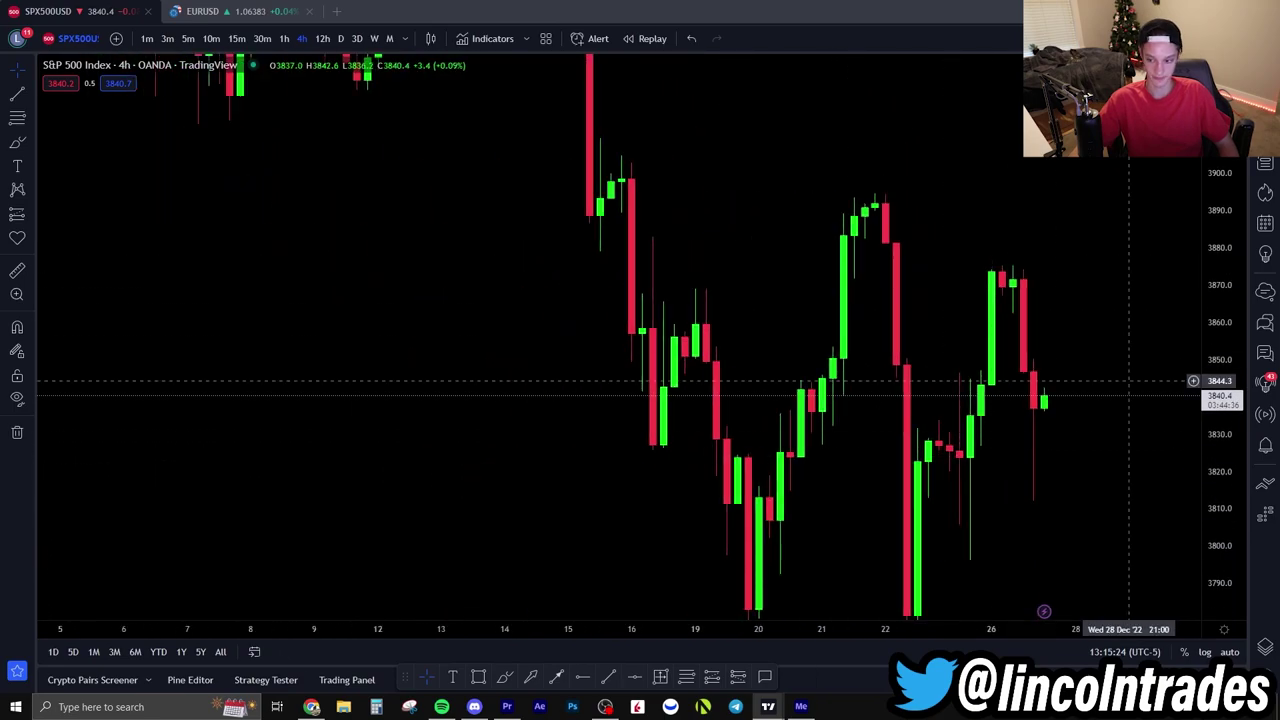
left_click_drag(917, 409, 777, 403)
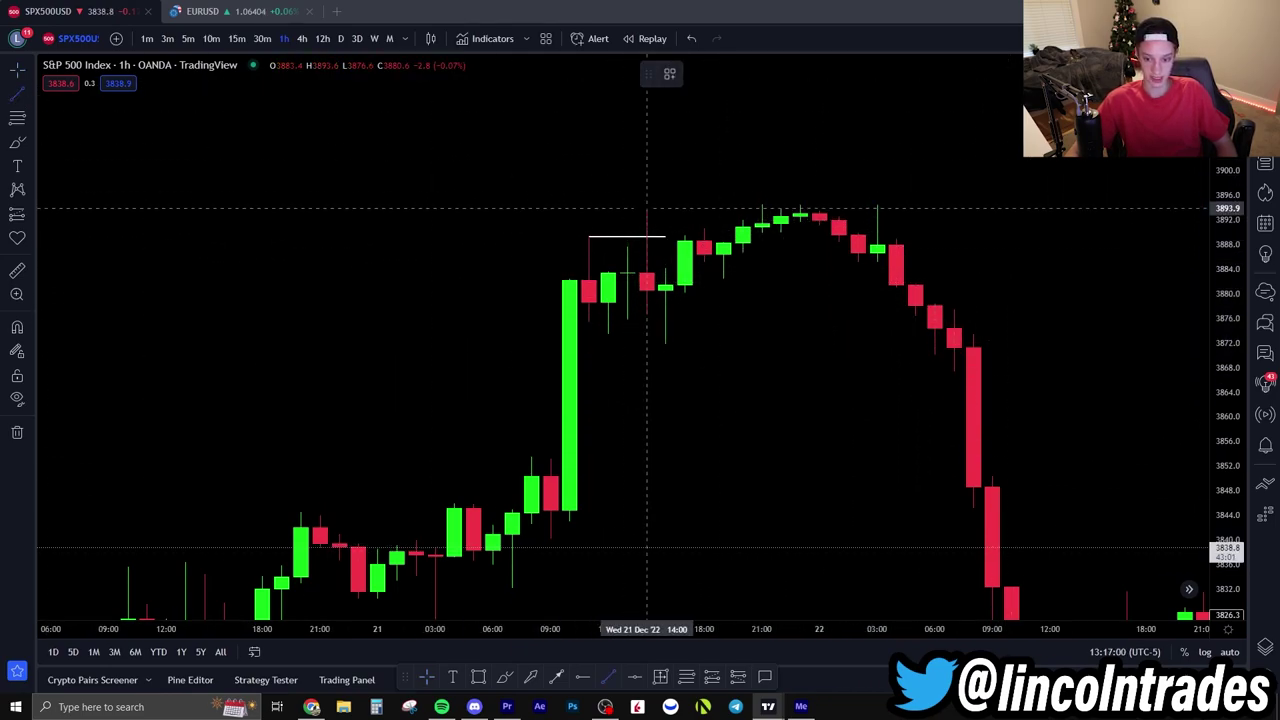
- Draw a horizontal trend line at about 3893.7 from the 21 December 14:00 candle's high to the 21:00 candle
left_click(647, 211)
left_click(762, 211)
left_click(801, 232)
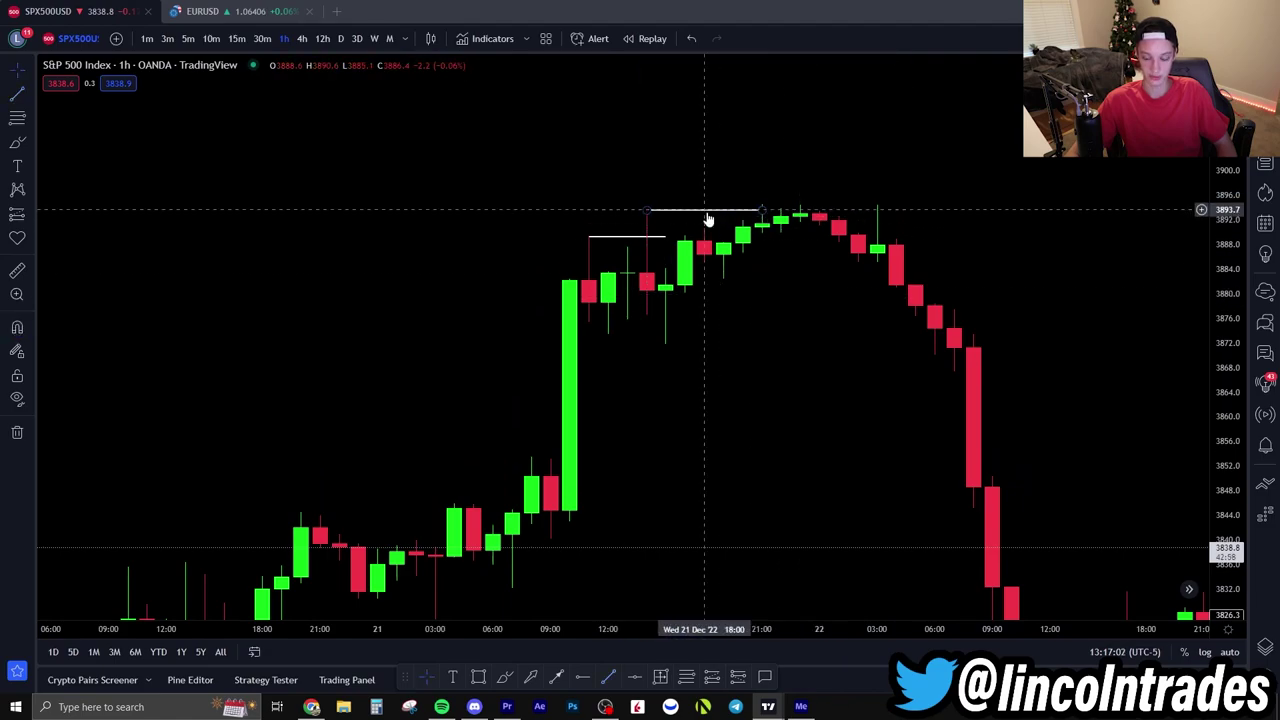
left_click_drag(1214, 365, 1208, 225)
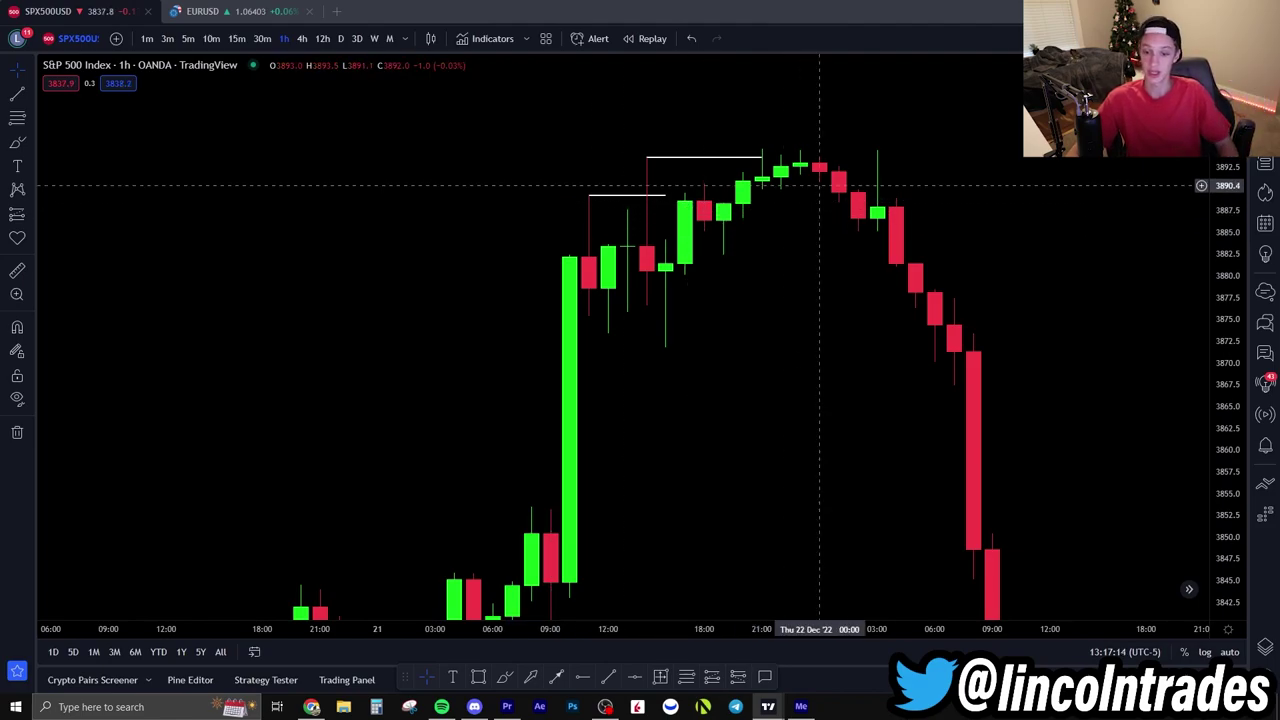
scroll(903, 300, "down", 6)
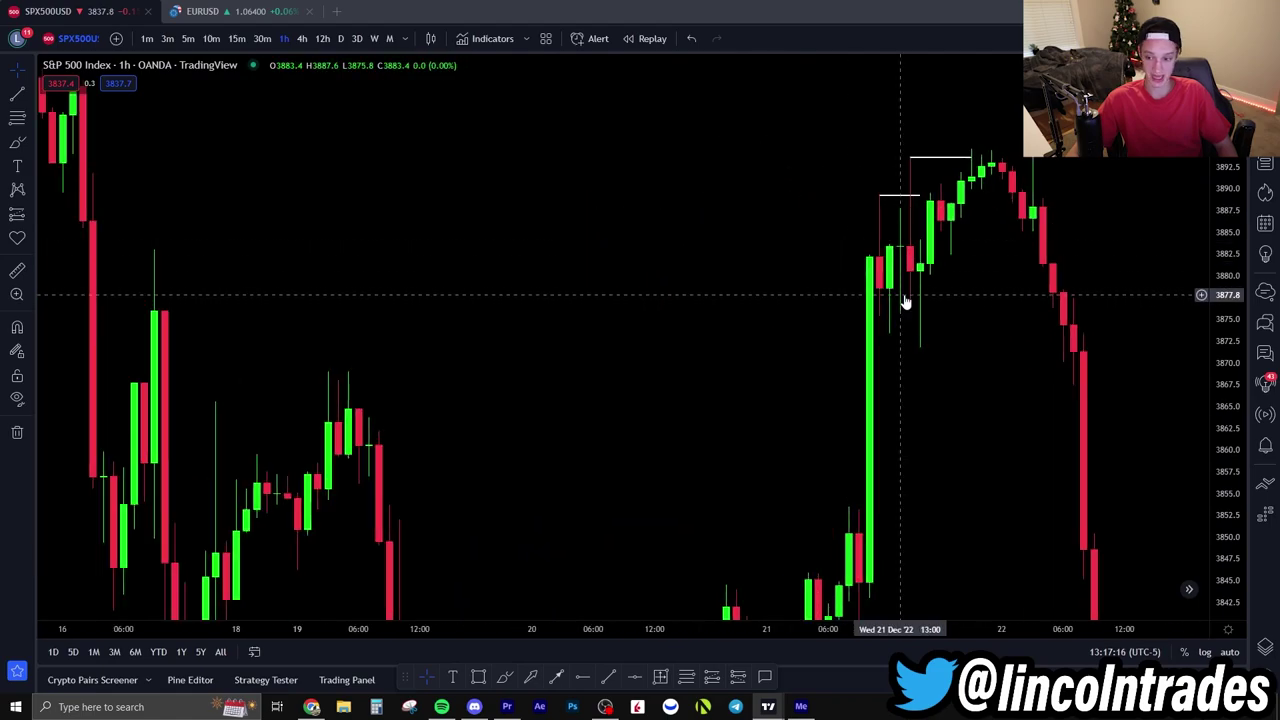
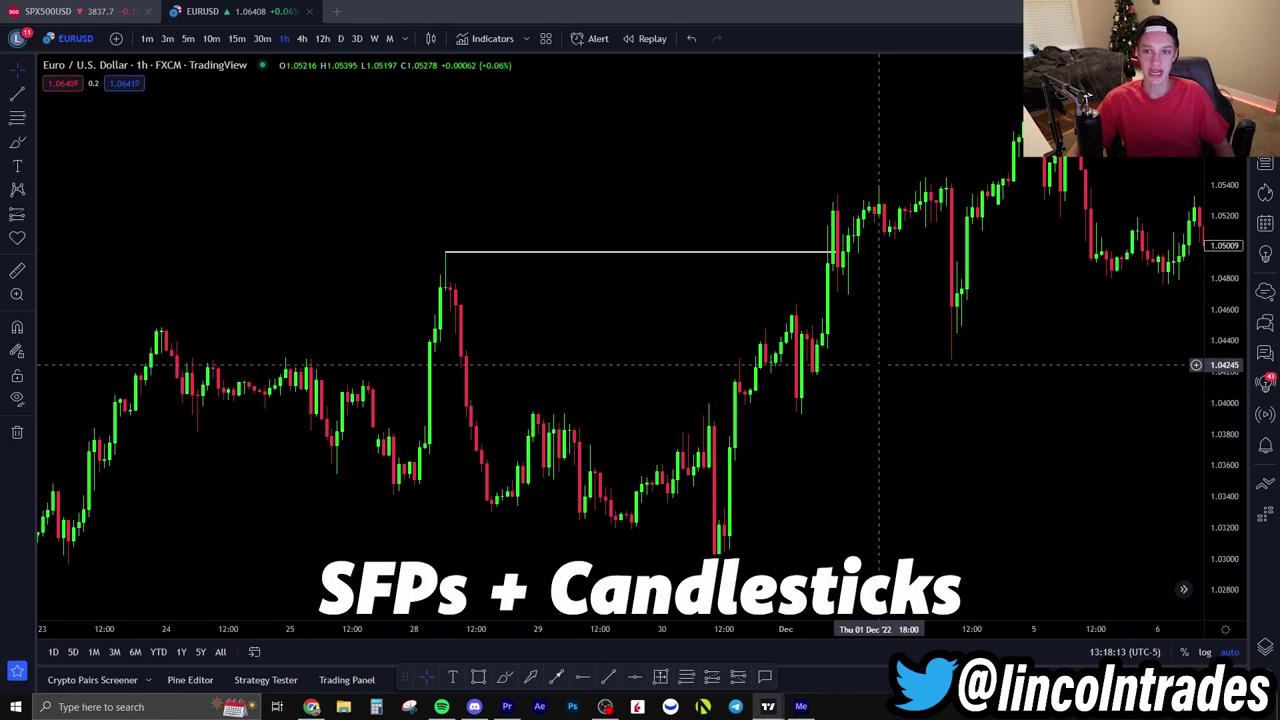
- Delete the Fibonacci retracement drawn over the 1 December 08:00 candle on the EURUSD chart
scroll(879, 365, "up", 3)
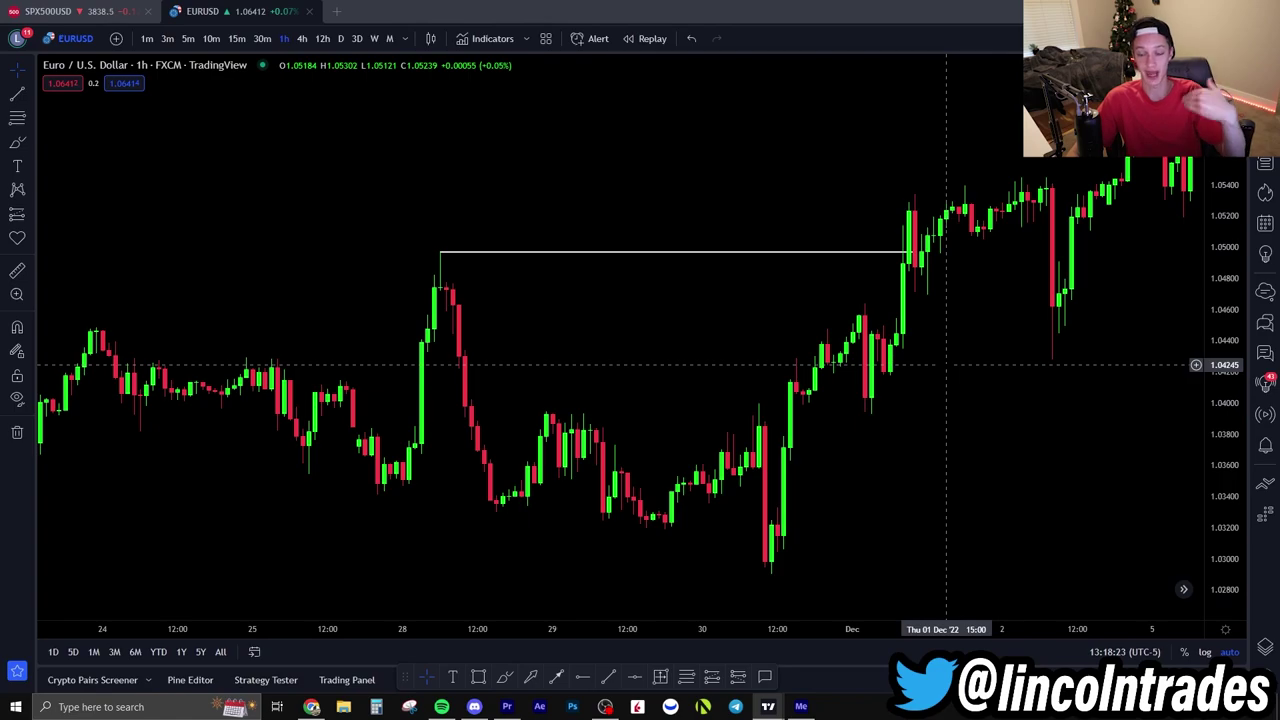
scroll(940, 355, "up", 2)
left_click_drag(866, 393, 1074, 391)
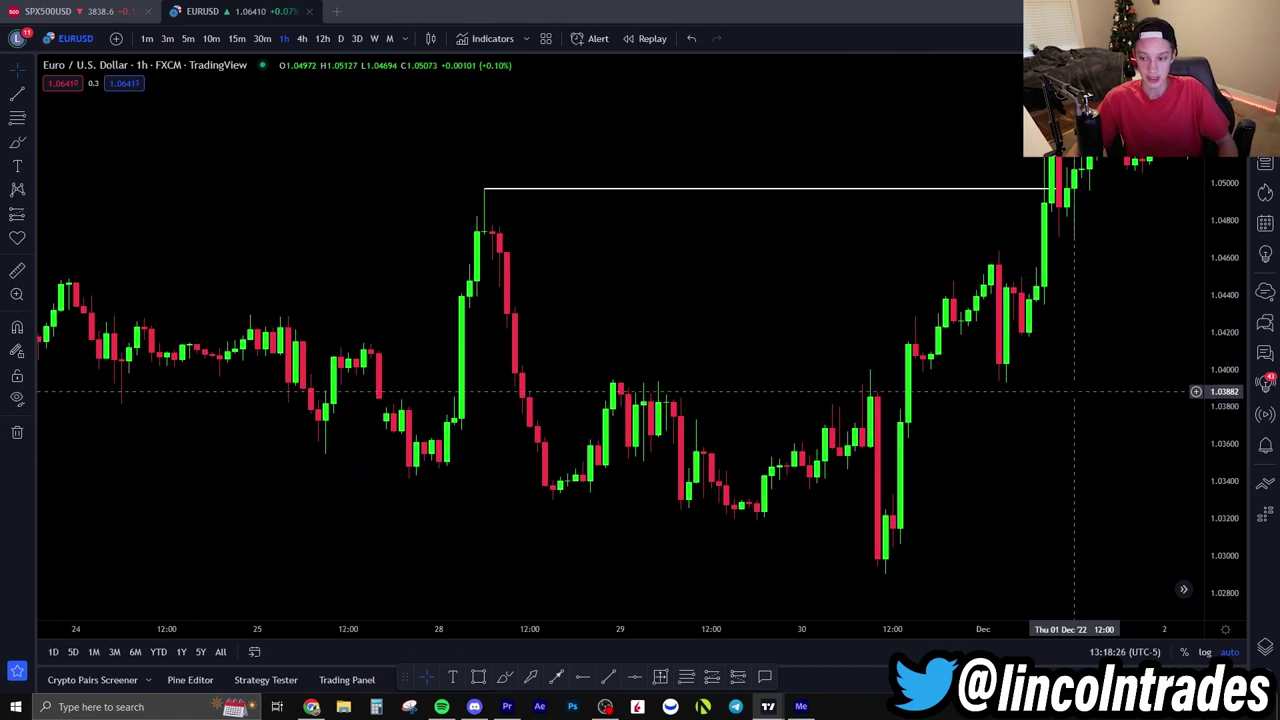
scroll(1069, 374, "up", 1)
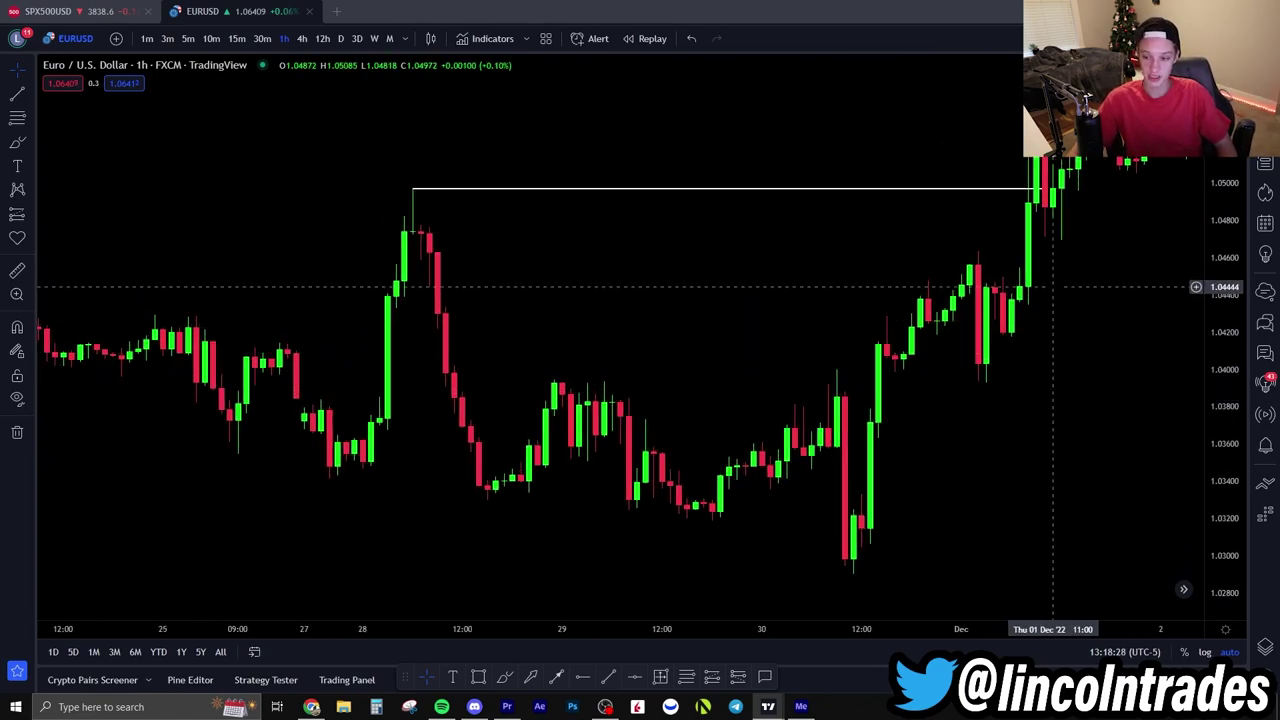
scroll(1060, 281, "up", 4)
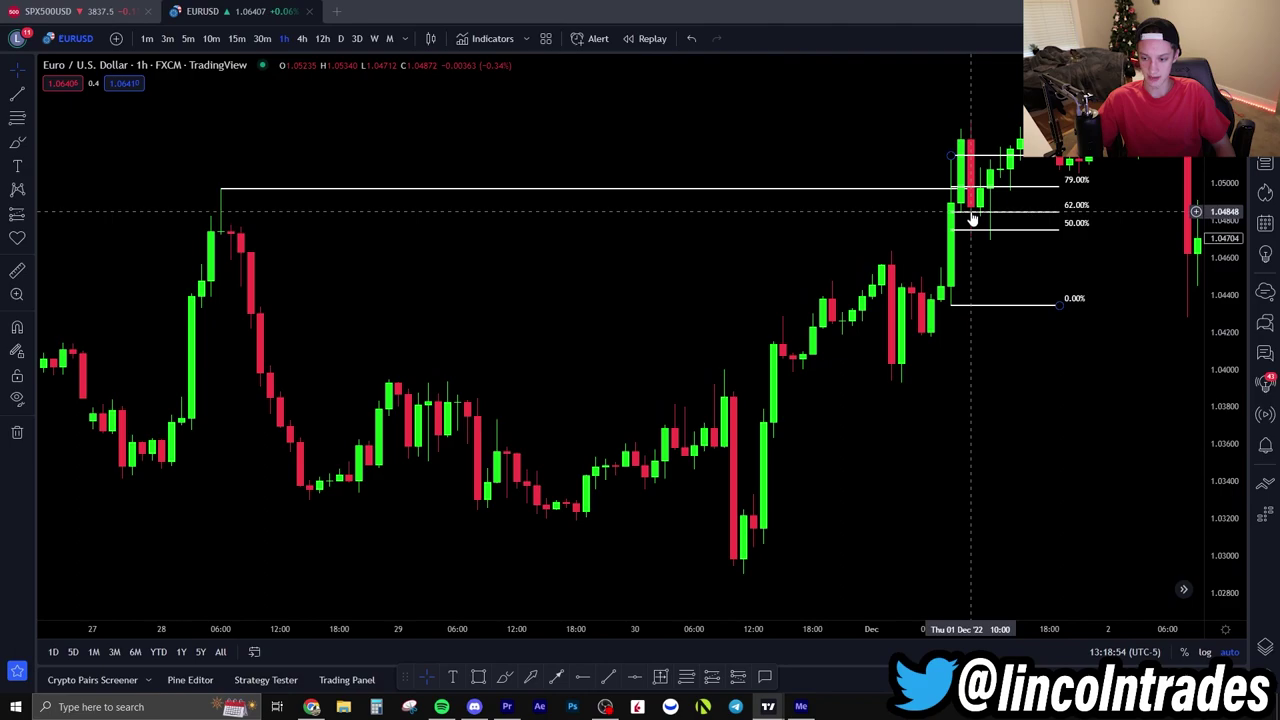
left_click(970, 214)
left_click(819, 75)
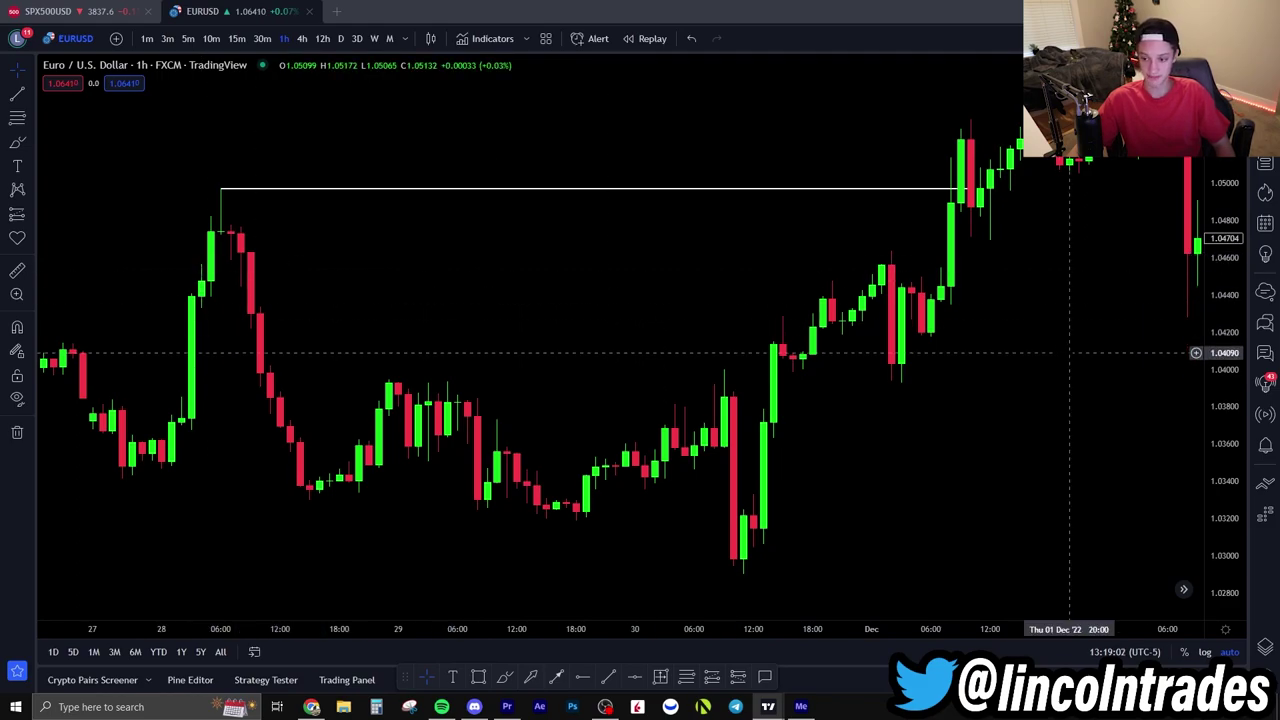
- Draw a horizontal trend line at 1.05337 from the 1 December 10:00 candle's high to the 19:00 candle
left_click_drag(1225, 352, 1225, 324)
left_click_drag(1134, 354, 1091, 384)
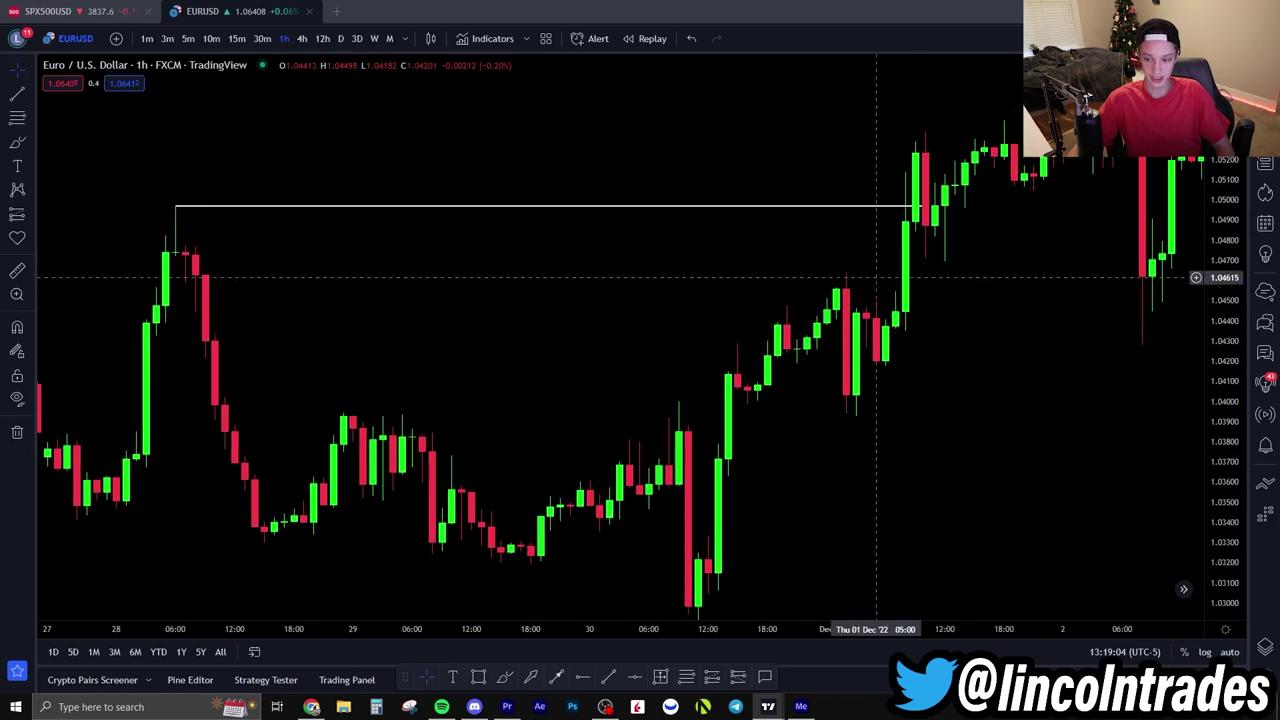
scroll(720, 280, "left", 3)
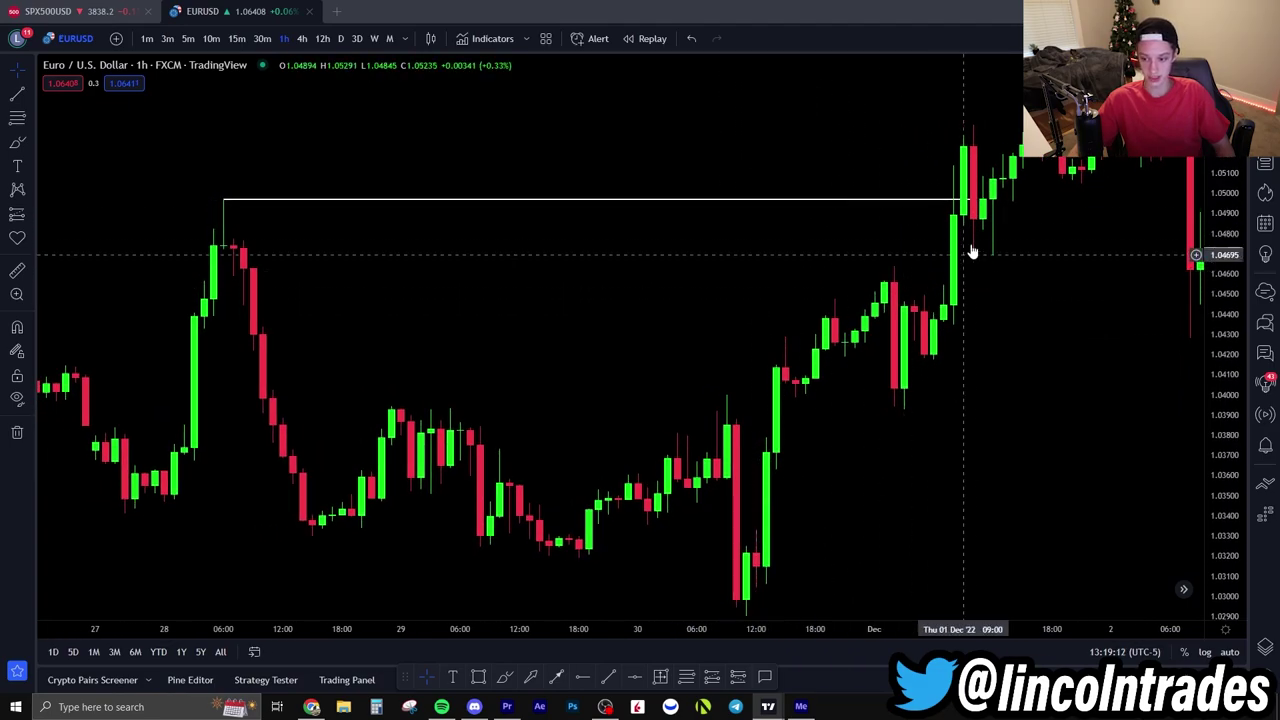
scroll(900, 257, "up", 1)
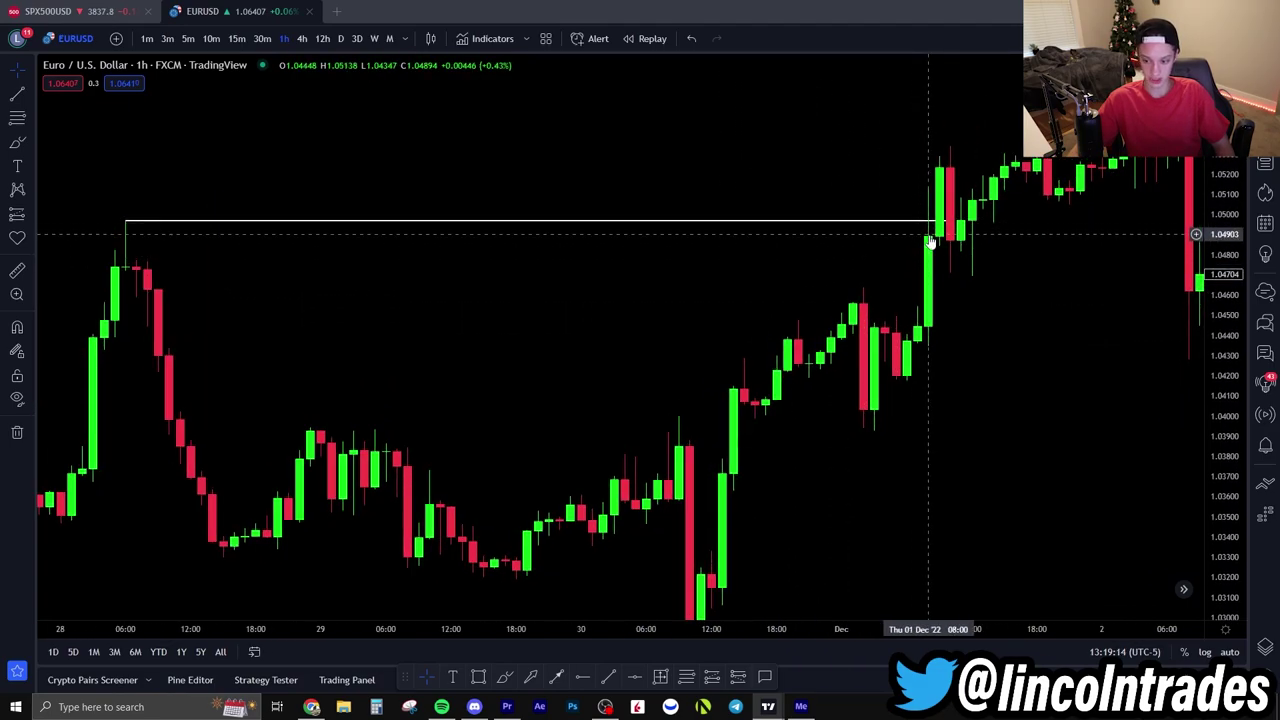
left_click_drag(895, 249, 844, 272)
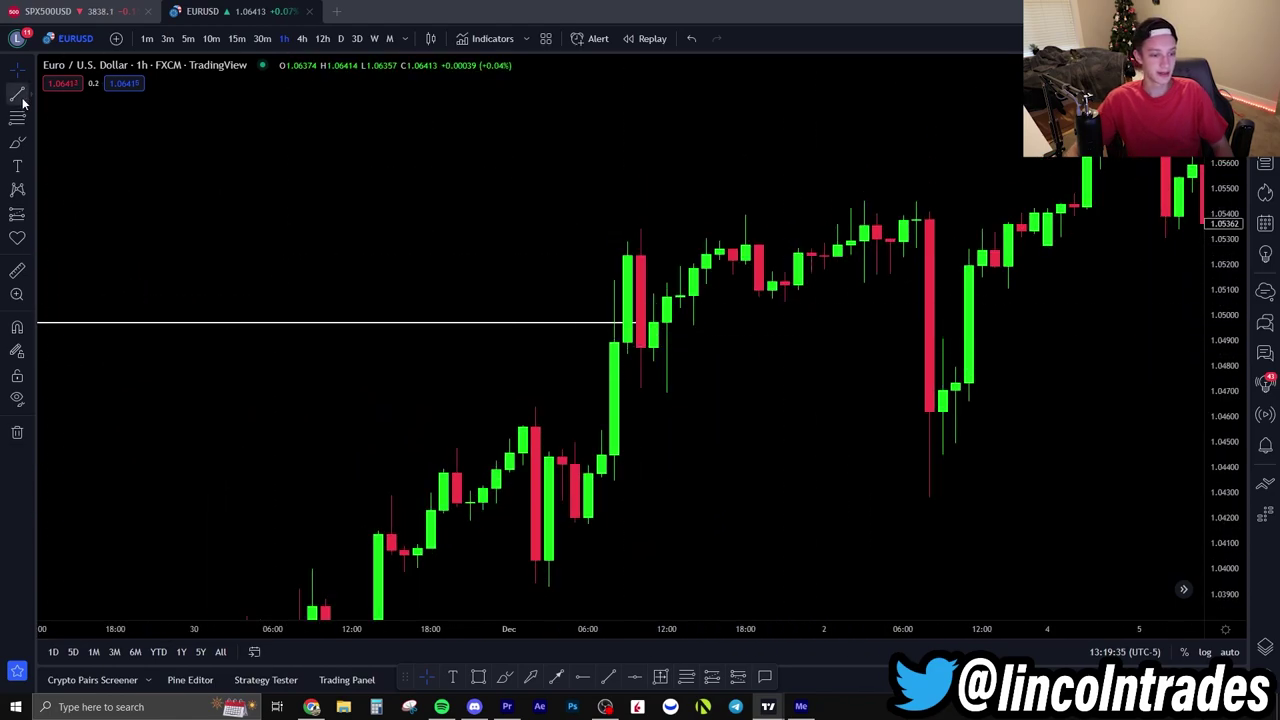
left_click(18, 94)
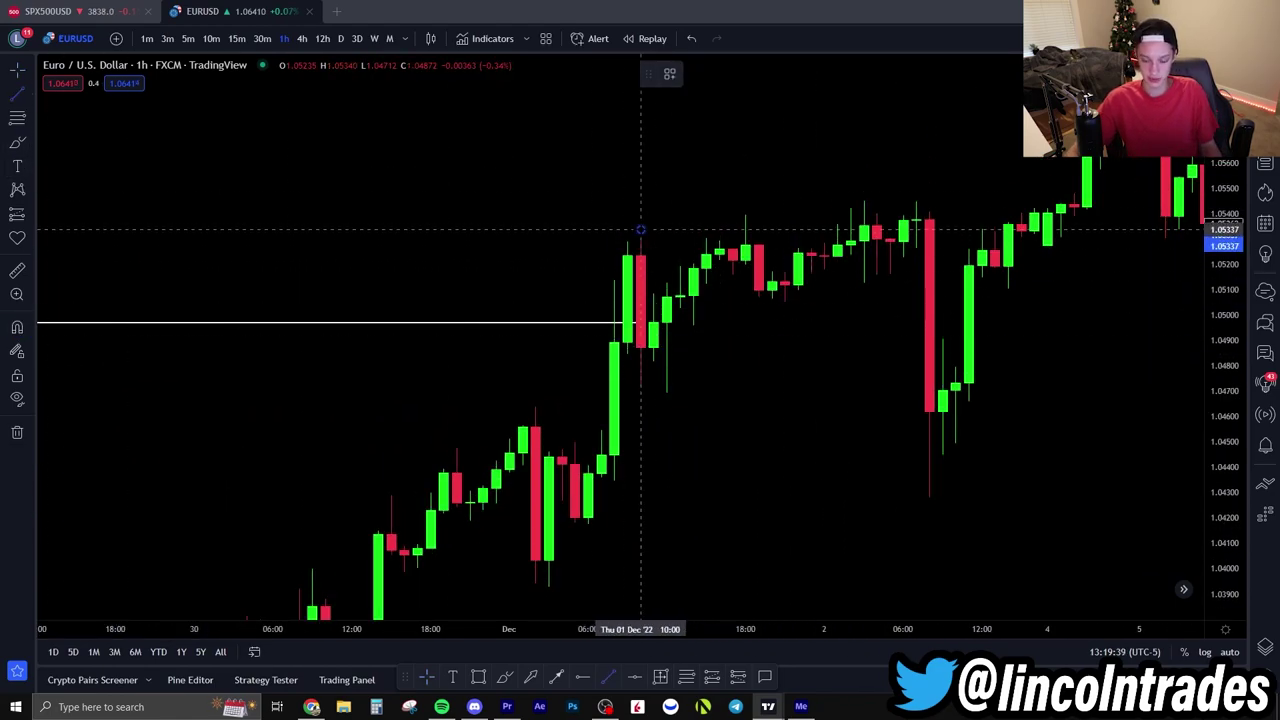
left_click_drag(640, 229, 757, 229)
left_click(657, 340)
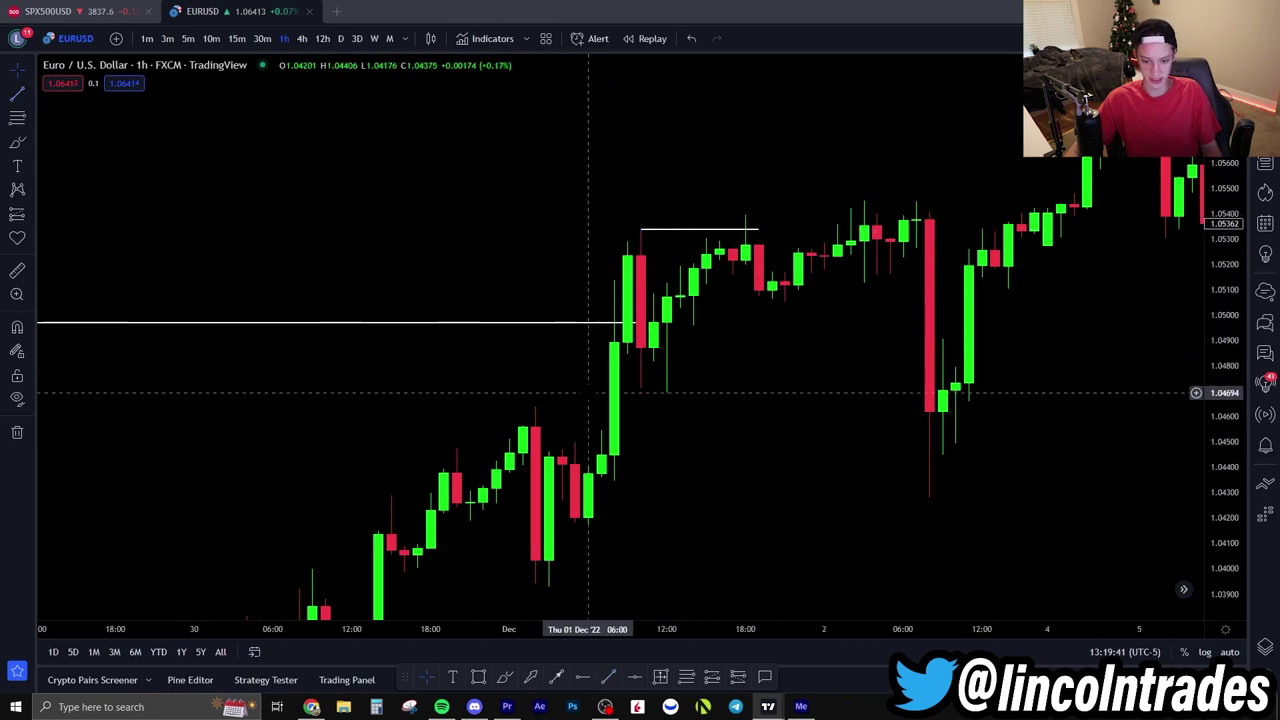
- Draw a Fibonacci retracement from the 1 December 18:00 candle's high to its low, extending it a few candles forward
scroll(794, 297, "down", 2)
scroll(794, 297, "up", 2)
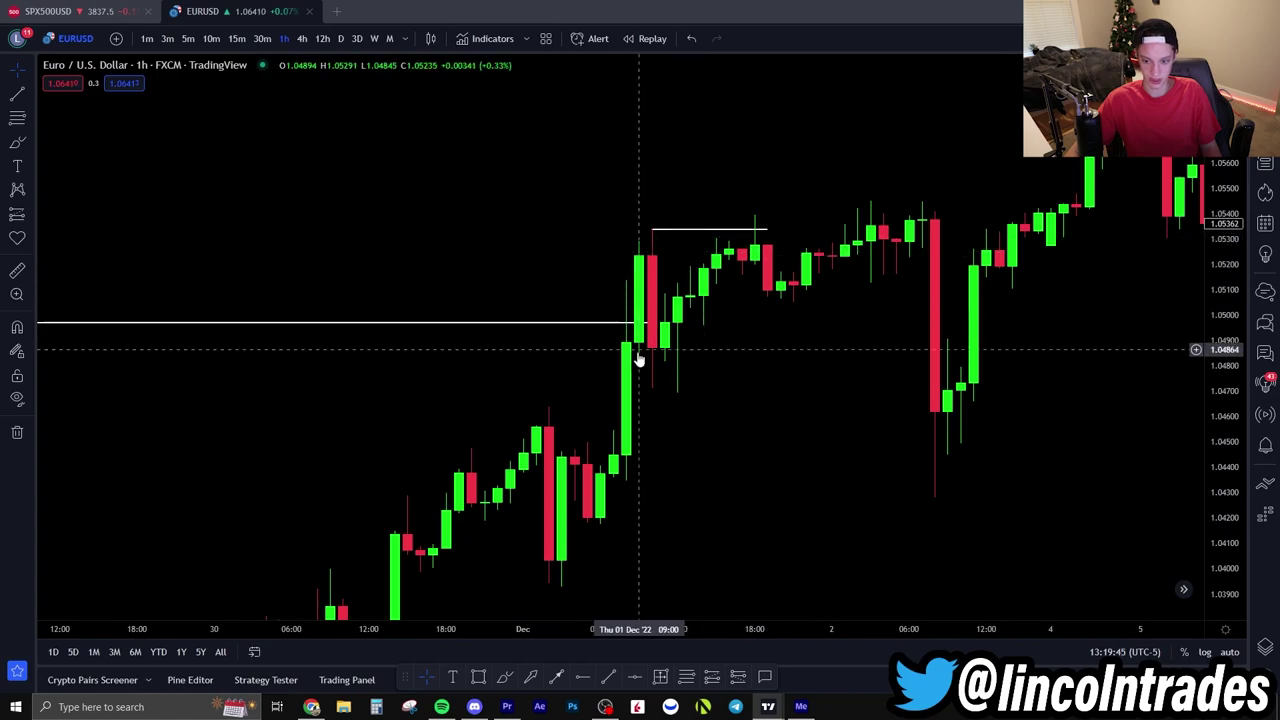
scroll(690, 262, "up", 2)
left_click_drag(1226, 376, 1222, 293)
left_click_drag(696, 364, 742, 354)
scroll(742, 354, "up", 2)
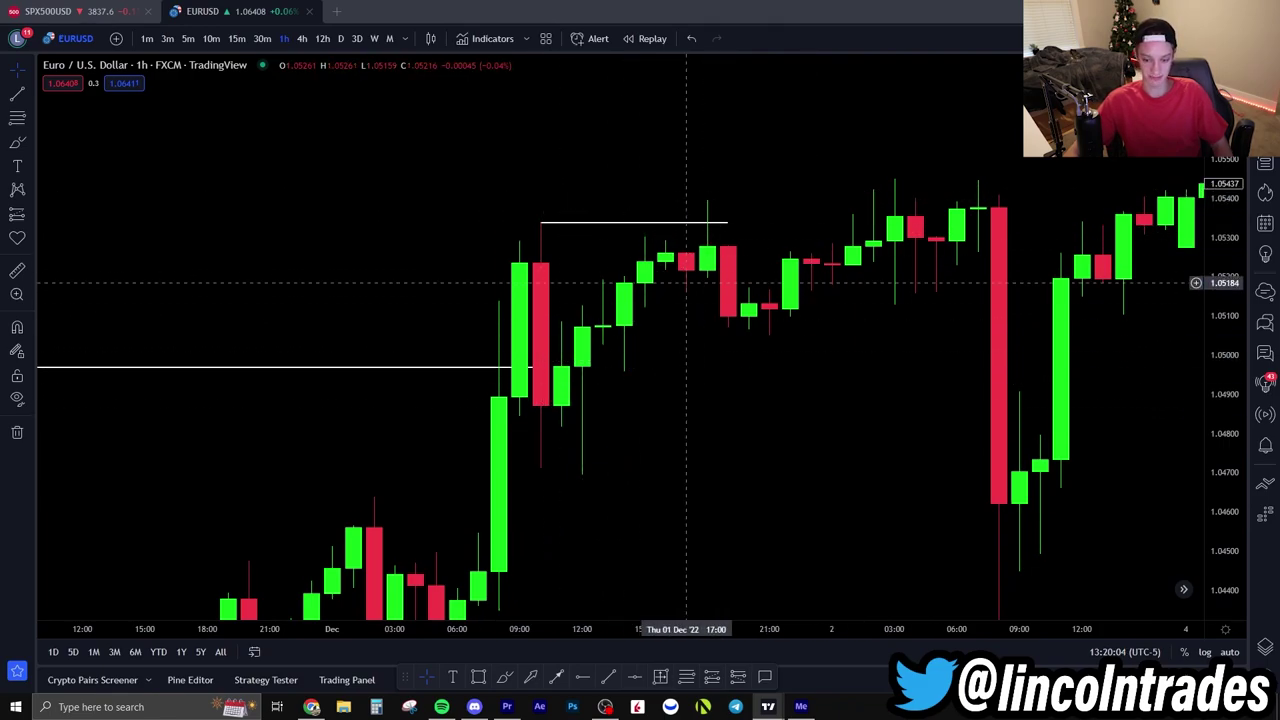
left_click(17, 117)
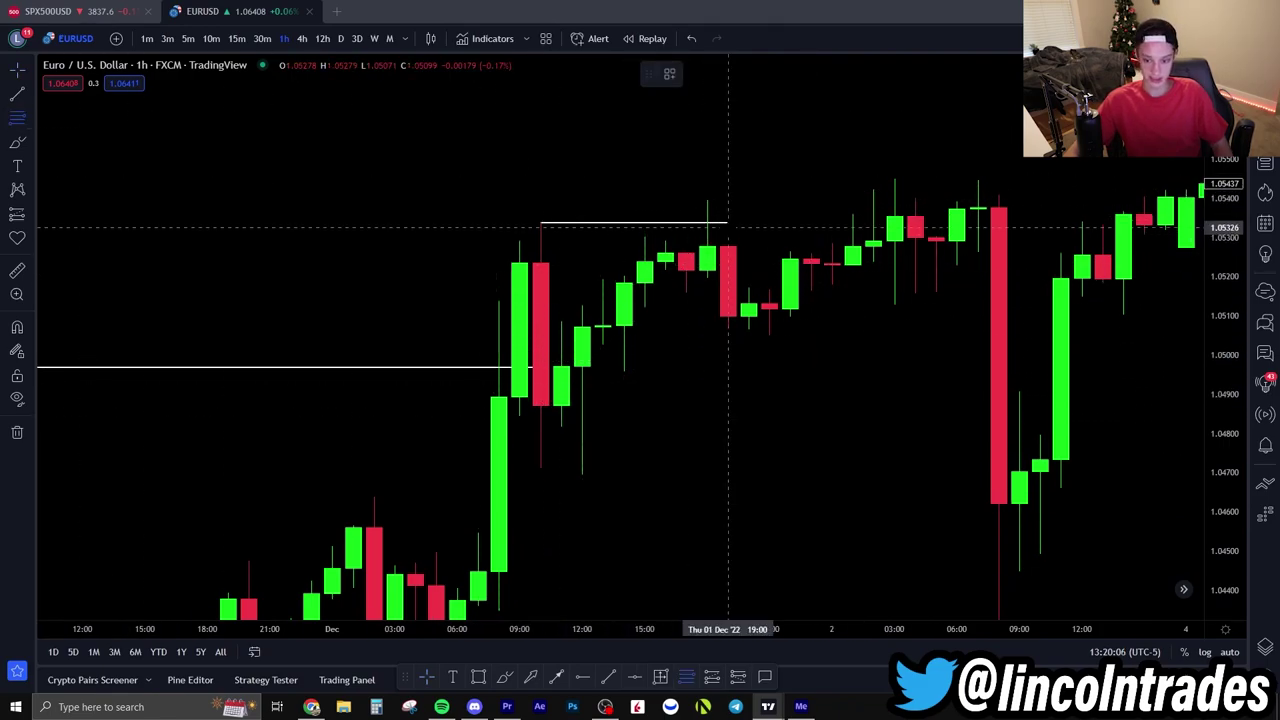
left_click(708, 198)
left_click(790, 278)
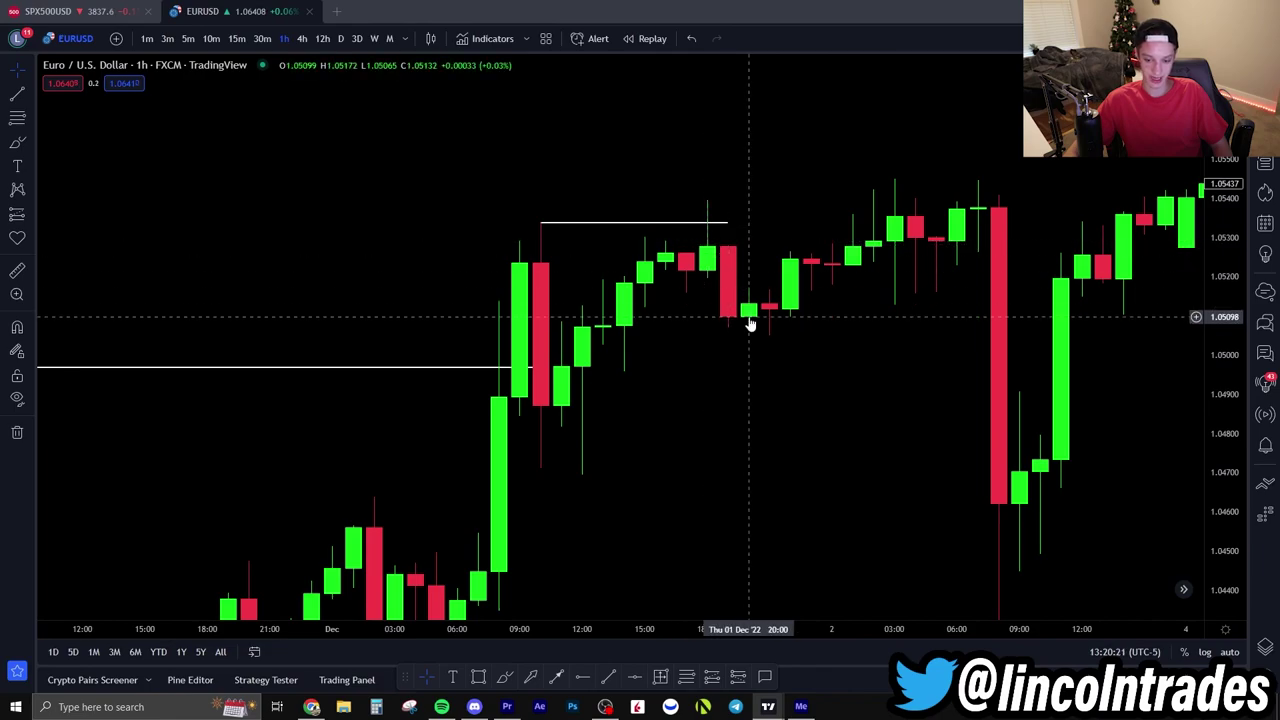
scroll(737, 340, "down", 3)
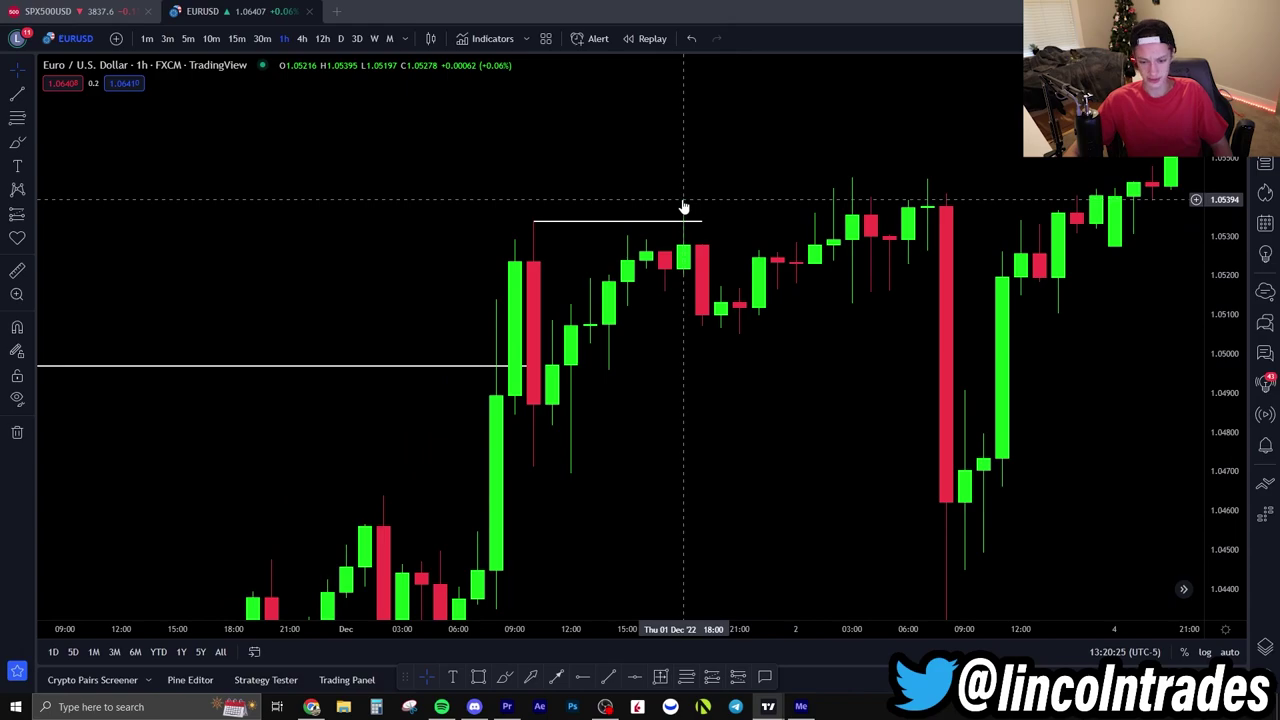
left_click_drag(739, 353, 706, 357)
left_click_drag(707, 447, 734, 337)
right_click(692, 304)
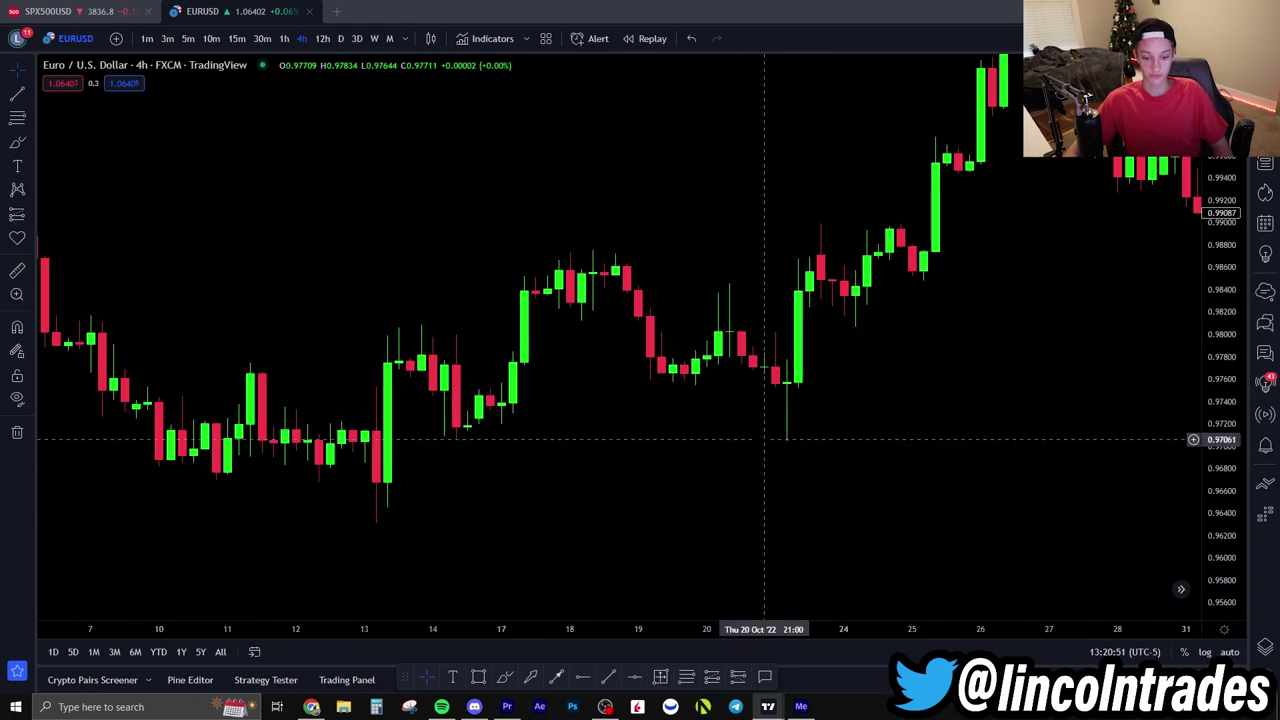
- Draw a horizontal trend line at about 0.9707 from the 14 October 09:00 candle's low to just past the 21 October 05:00 candle's wick
scroll(763, 440, "up", 1)
left_click_drag(714, 451, 713, 447)
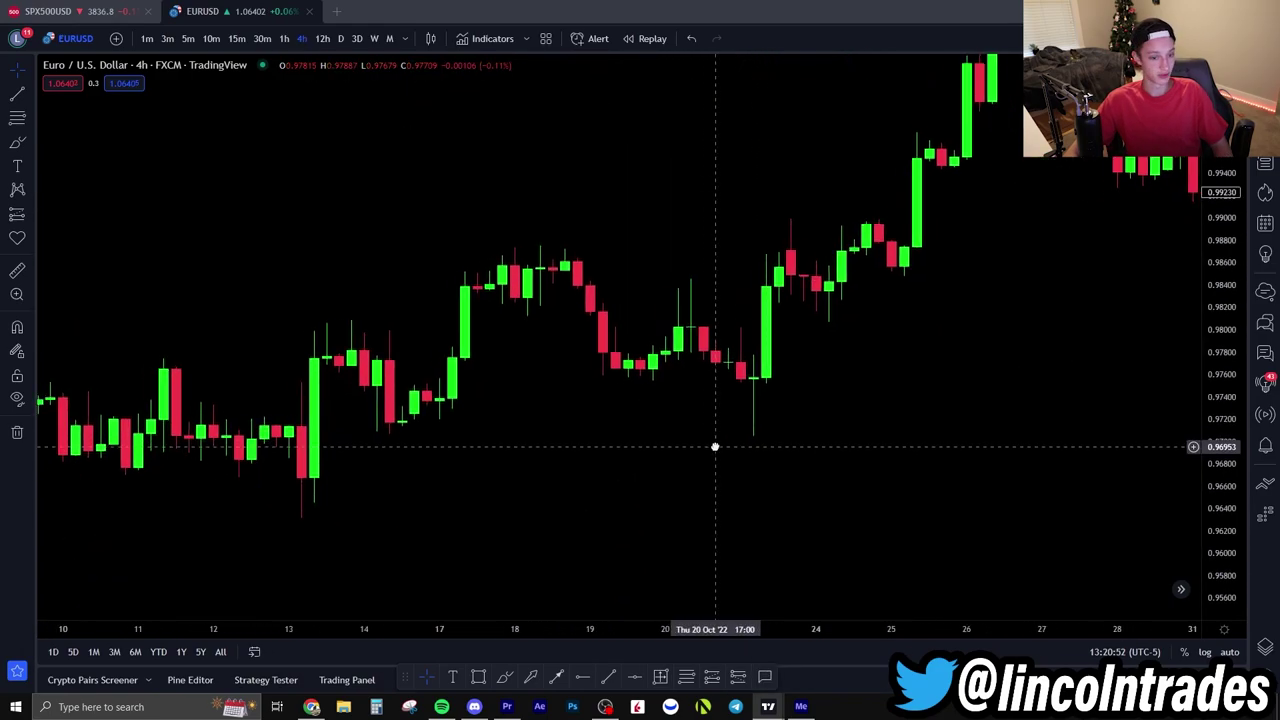
scroll(712, 447, "left", 3)
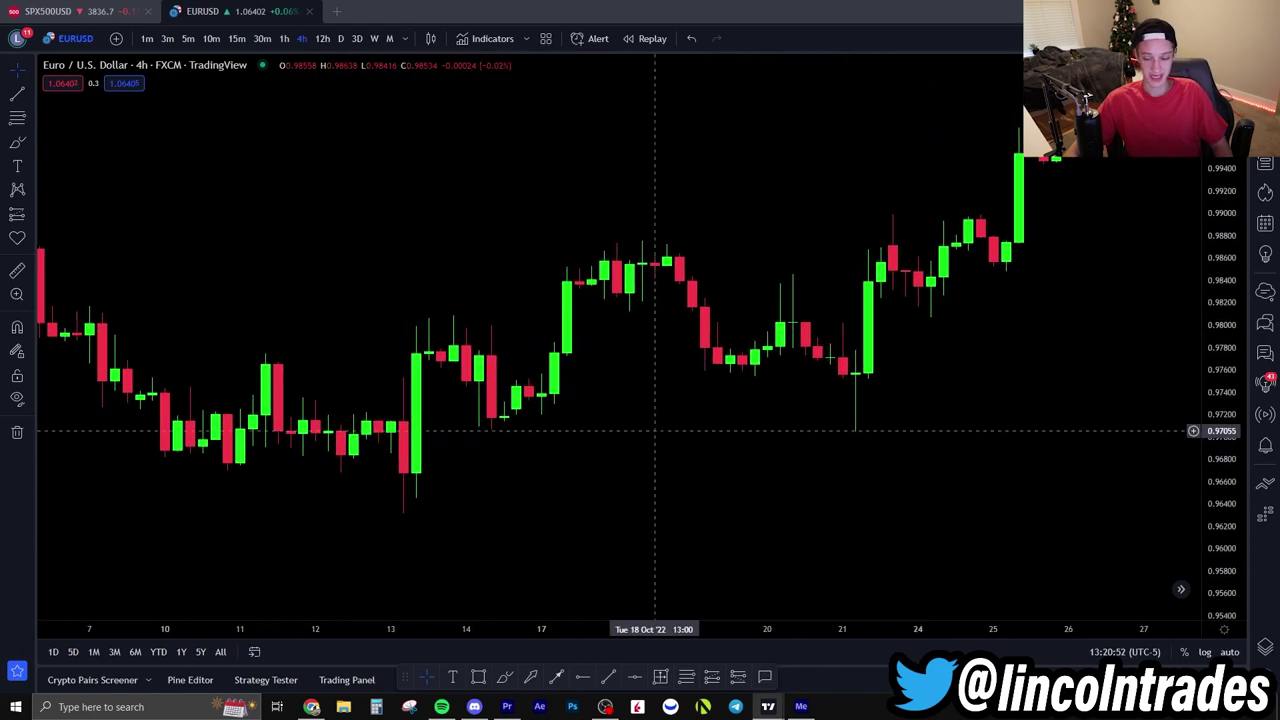
left_click(22, 92)
left_click_drag(491, 437, 867, 437)
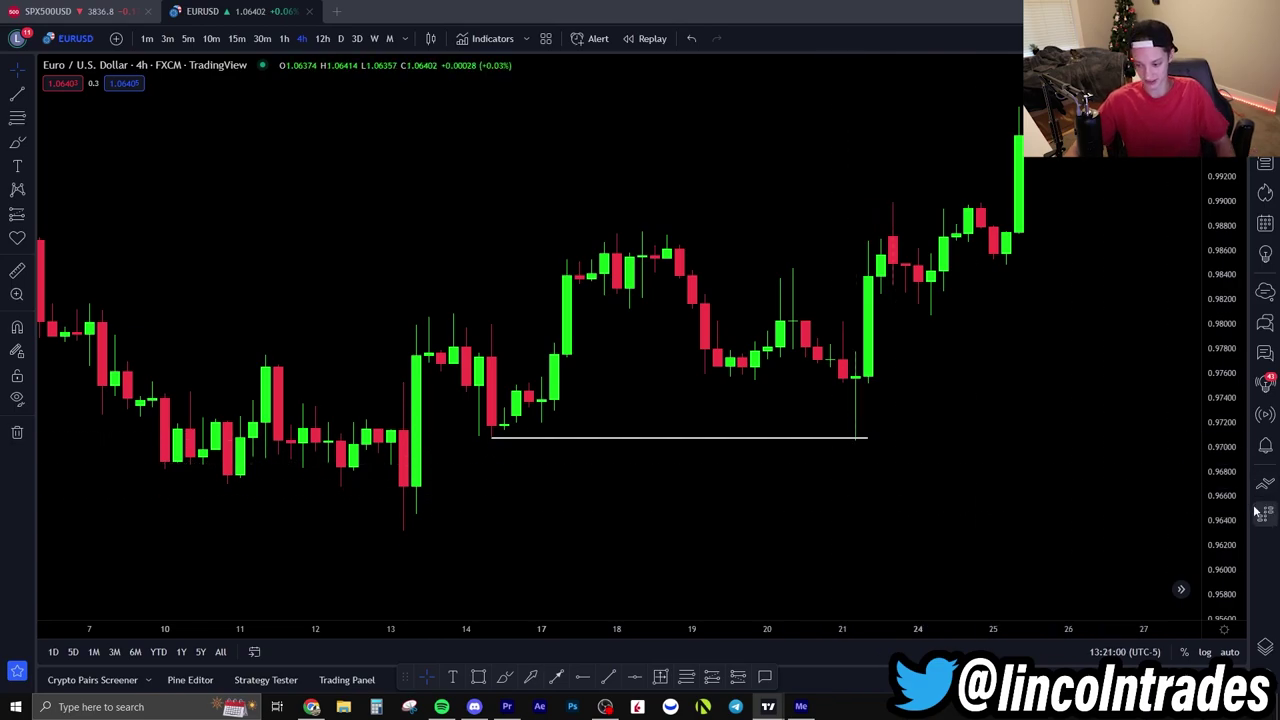
- Examine the 21 October 05:00 candle's lower wick and body relative to the trend line, and the price move following it
scroll(1174, 473, "up", 2)
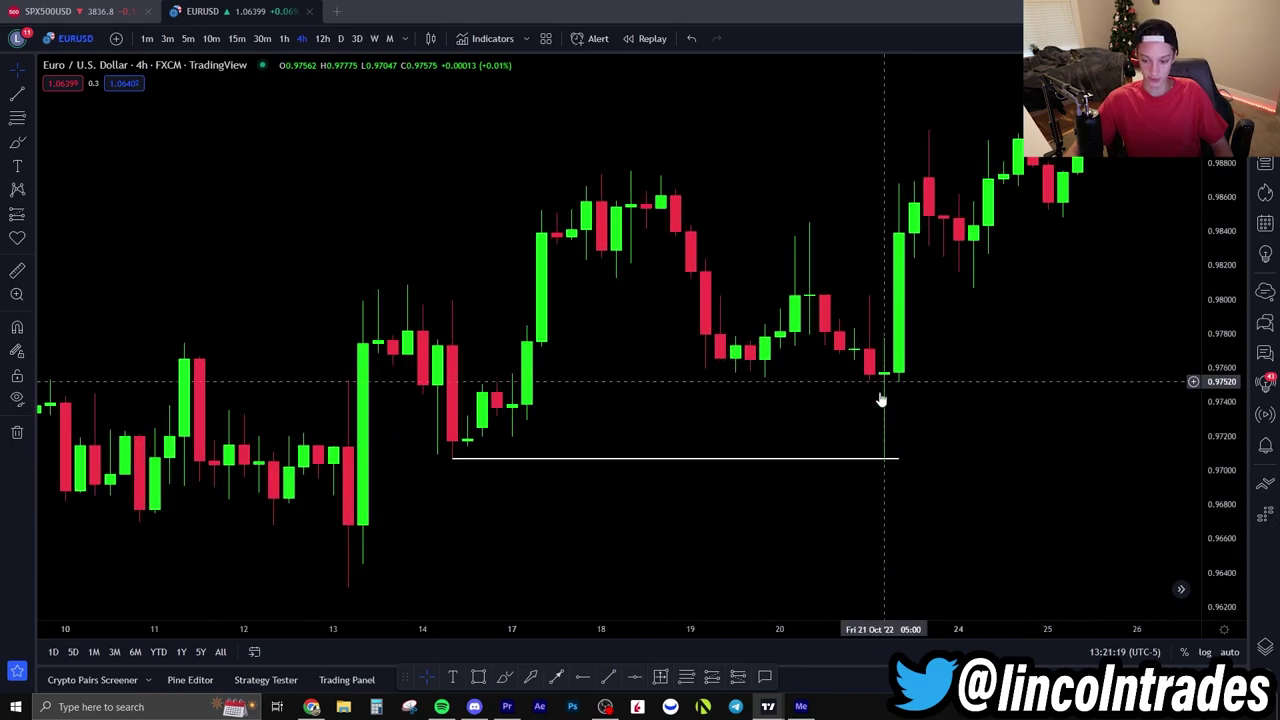
left_click_drag(883, 401, 875, 457)
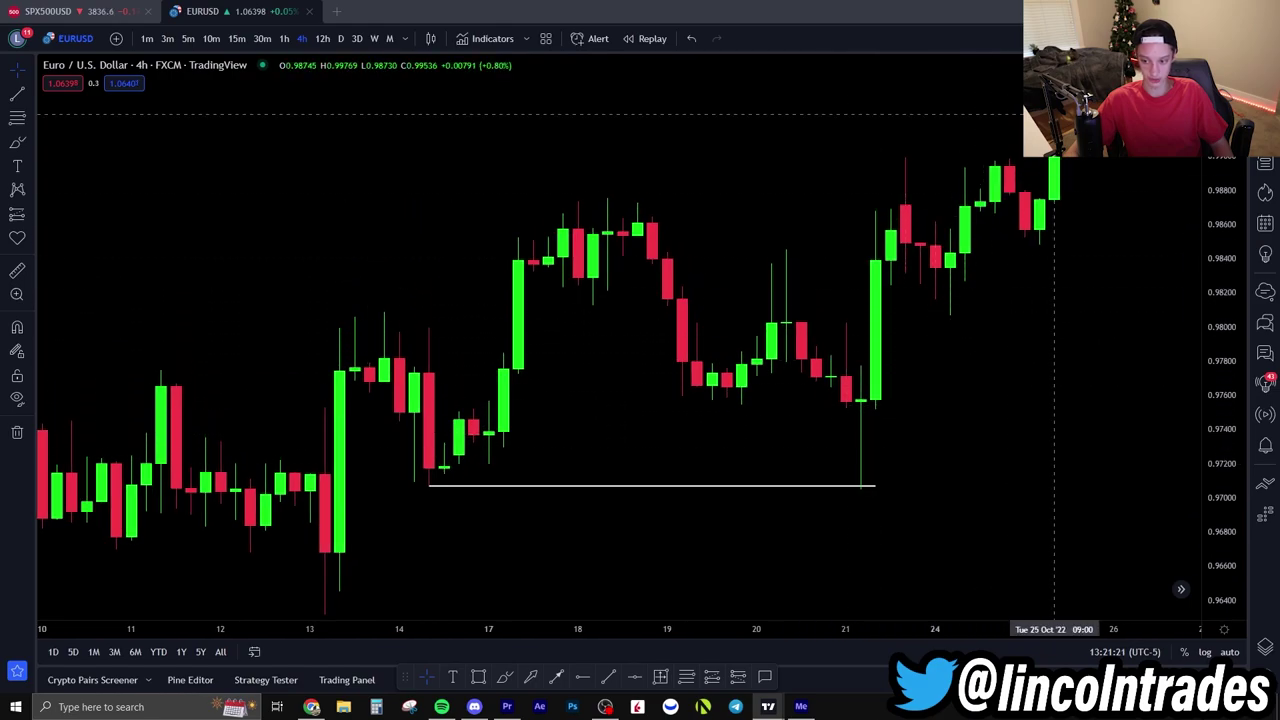
left_click_drag(1054, 117, 903, 254)
scroll(1050, 327, "down", 3)
left_click_drag(1221, 330, 1221, 450)
left_click_drag(1141, 418, 1118, 406)
scroll(1118, 408, "down", 2)
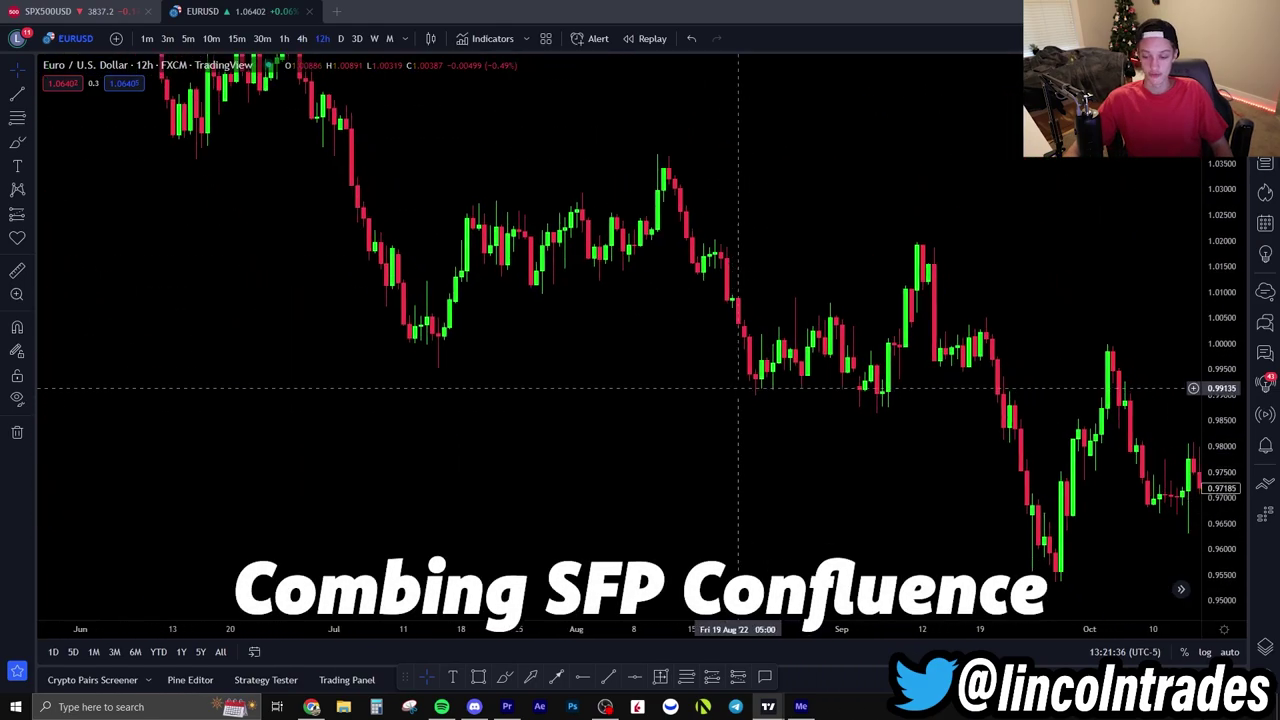
scroll(738, 388, "up", 2)
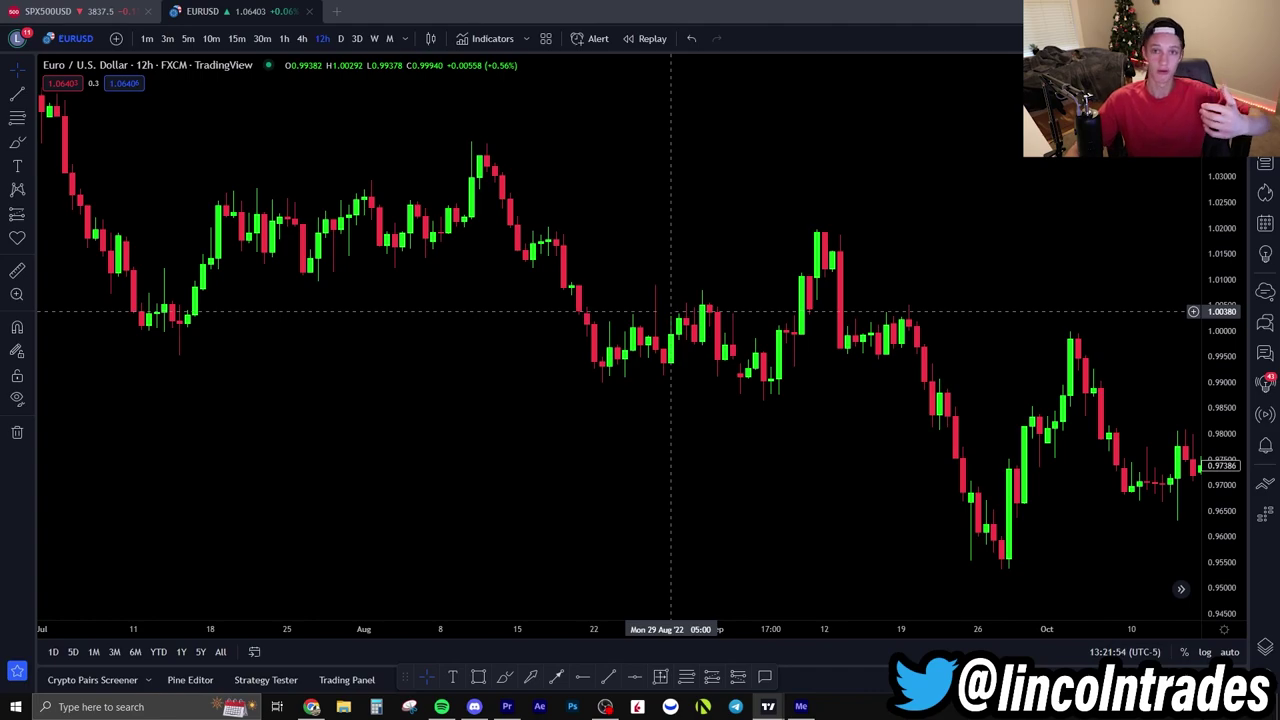
scroll(851, 250, "right", 5)
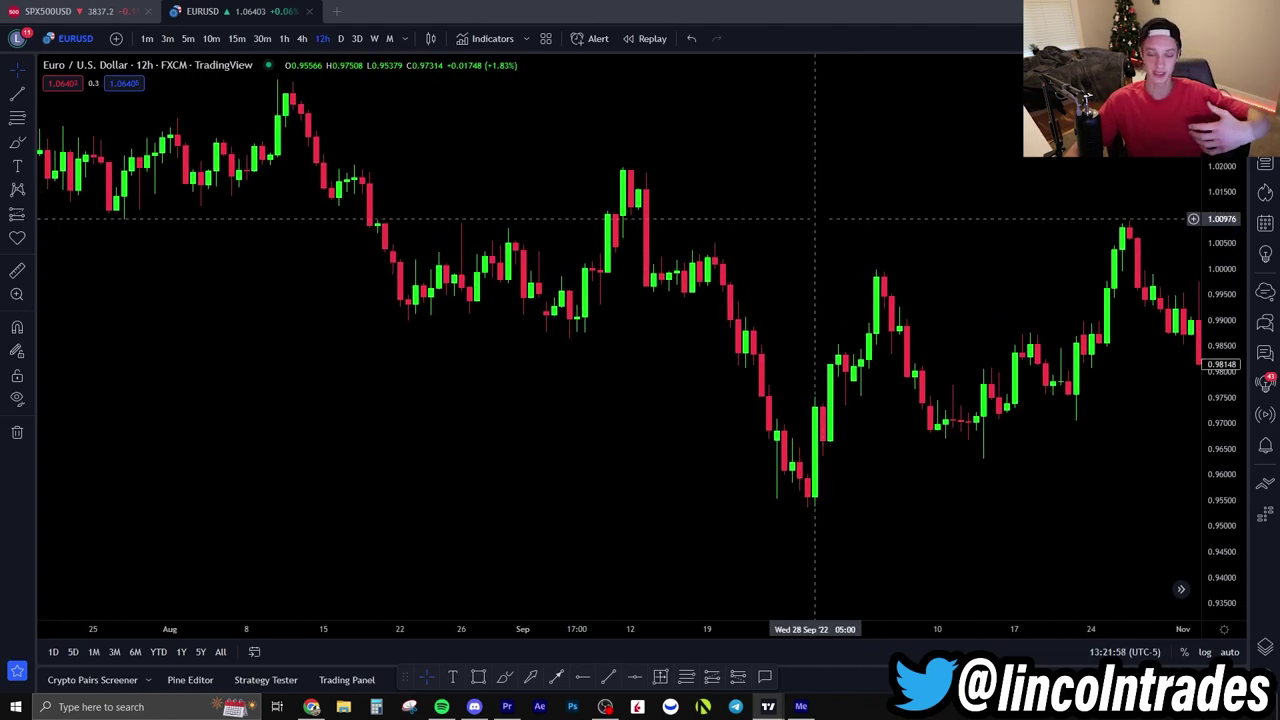
left_click_drag(829, 218, 842, 256)
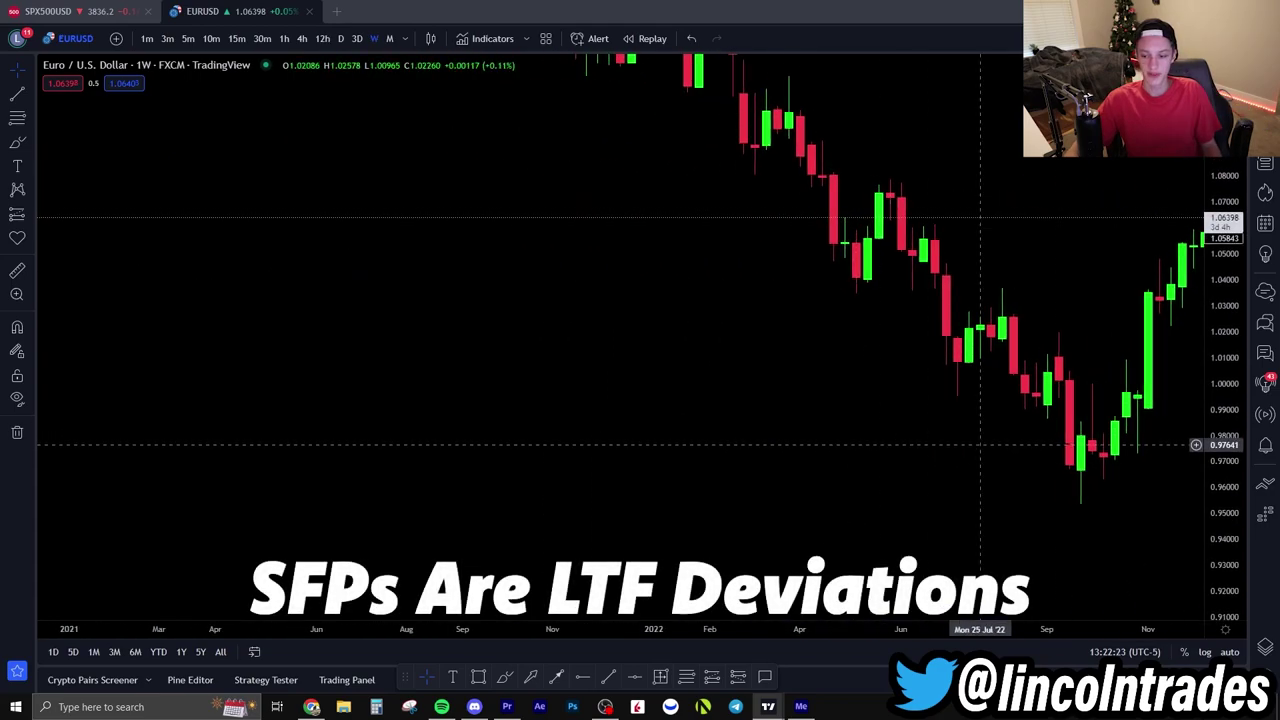
- Draw a horizontal trend line at about 1.0278 on the weekly chart from the 18 July 2022 candle's high to the 15 August candle
scroll(965, 385, "up", 3)
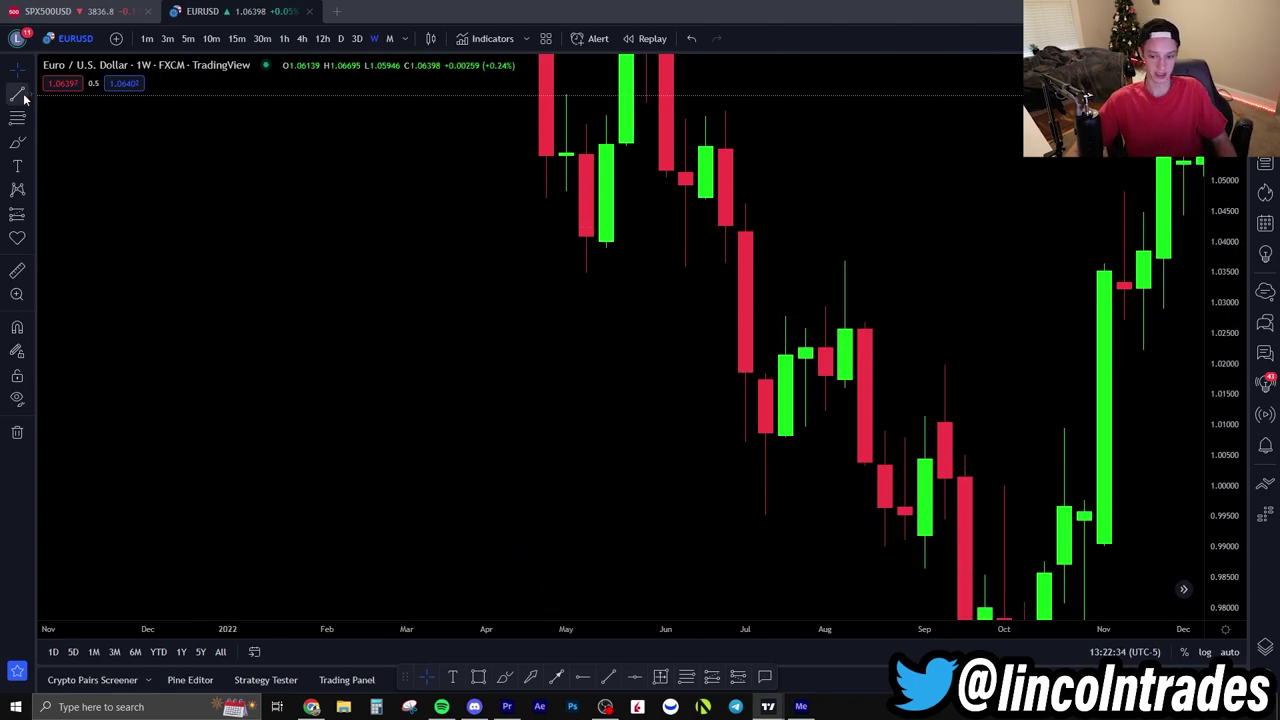
left_click(20, 94)
left_click(785, 316)
left_click(864, 316)
left_click(843, 337)
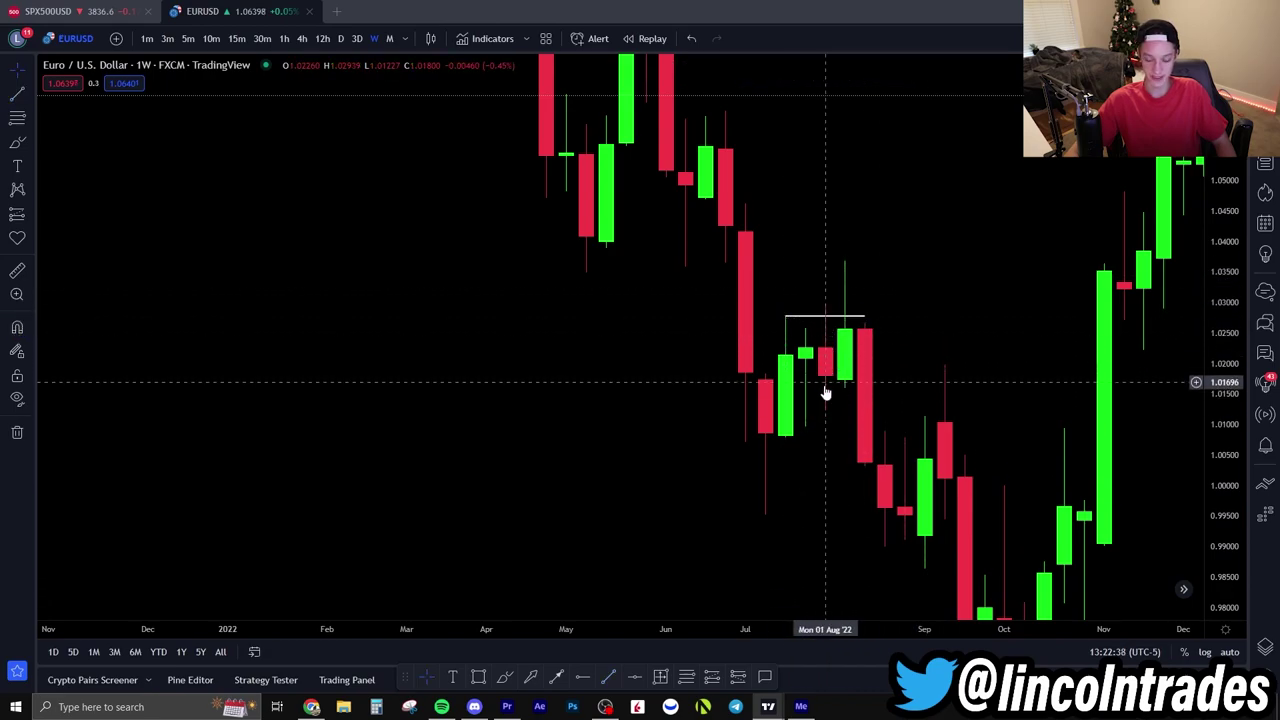
- Switch the chart to the daily timeframe and examine the August candles around the weekly swing-high trend line
left_click_drag(850, 378, 896, 419)
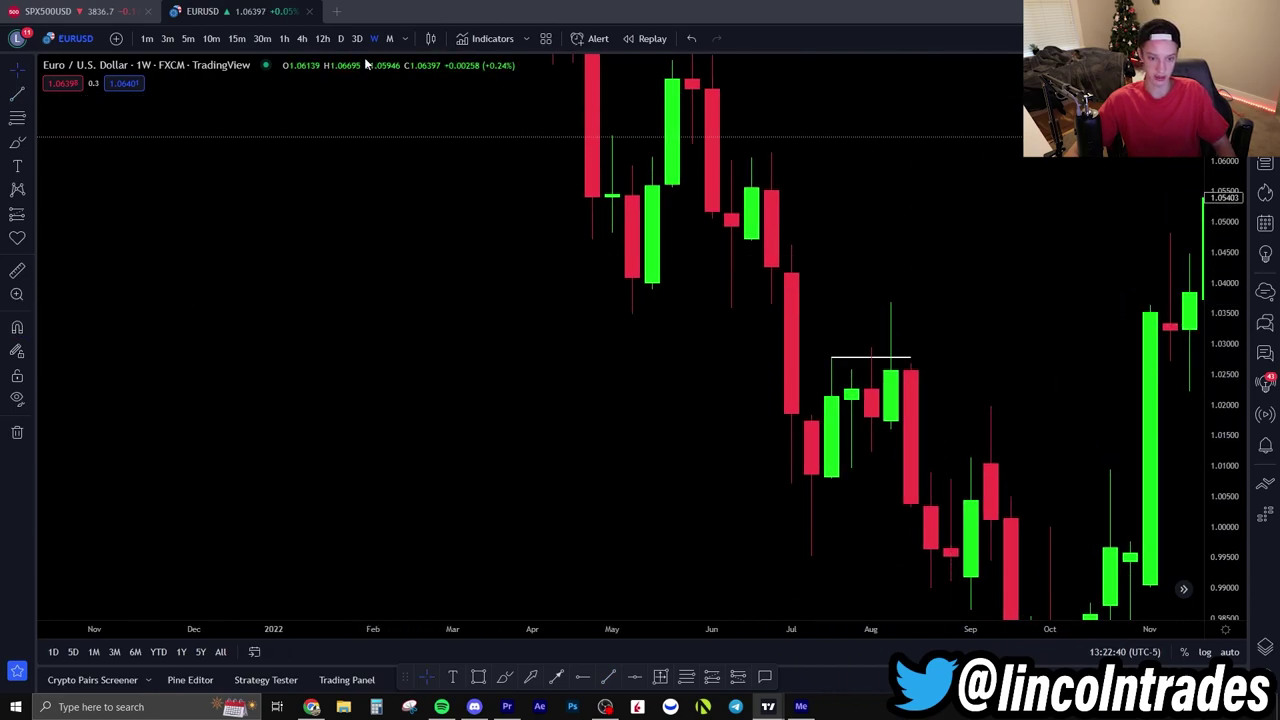
left_click(341, 39)
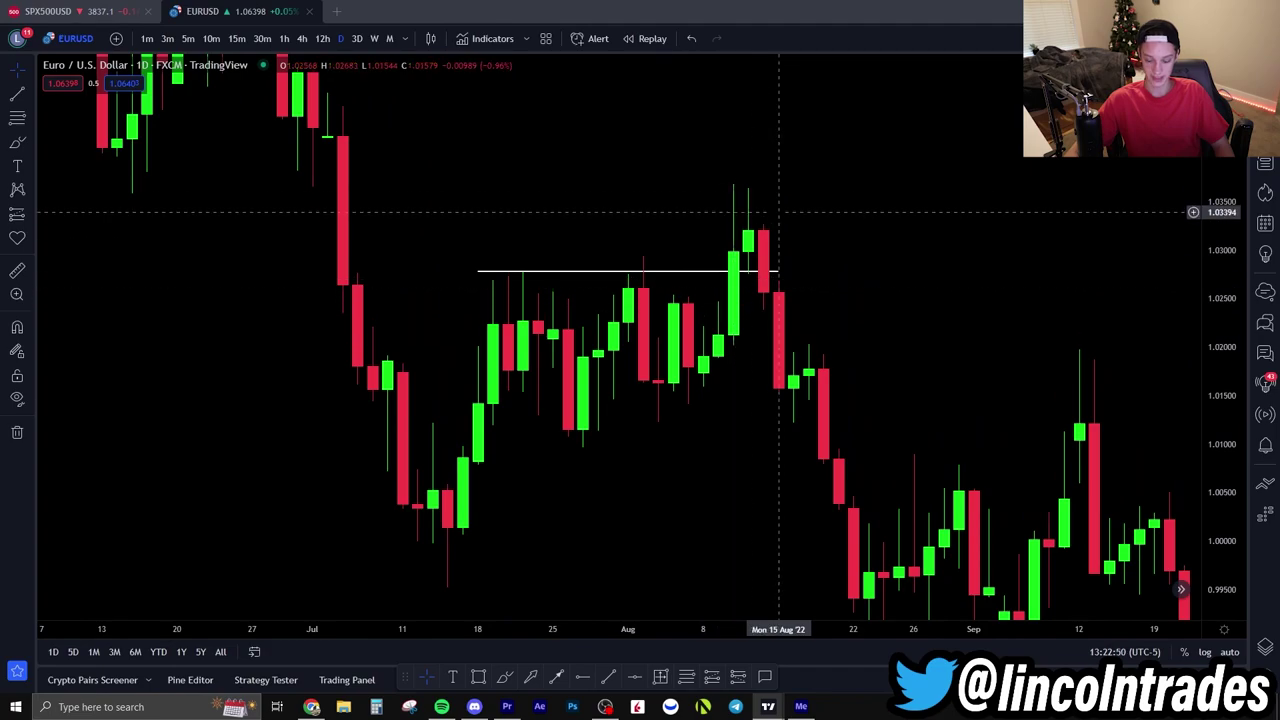
left_click_drag(700, 339, 729, 337)
scroll(726, 372, "up", 1)
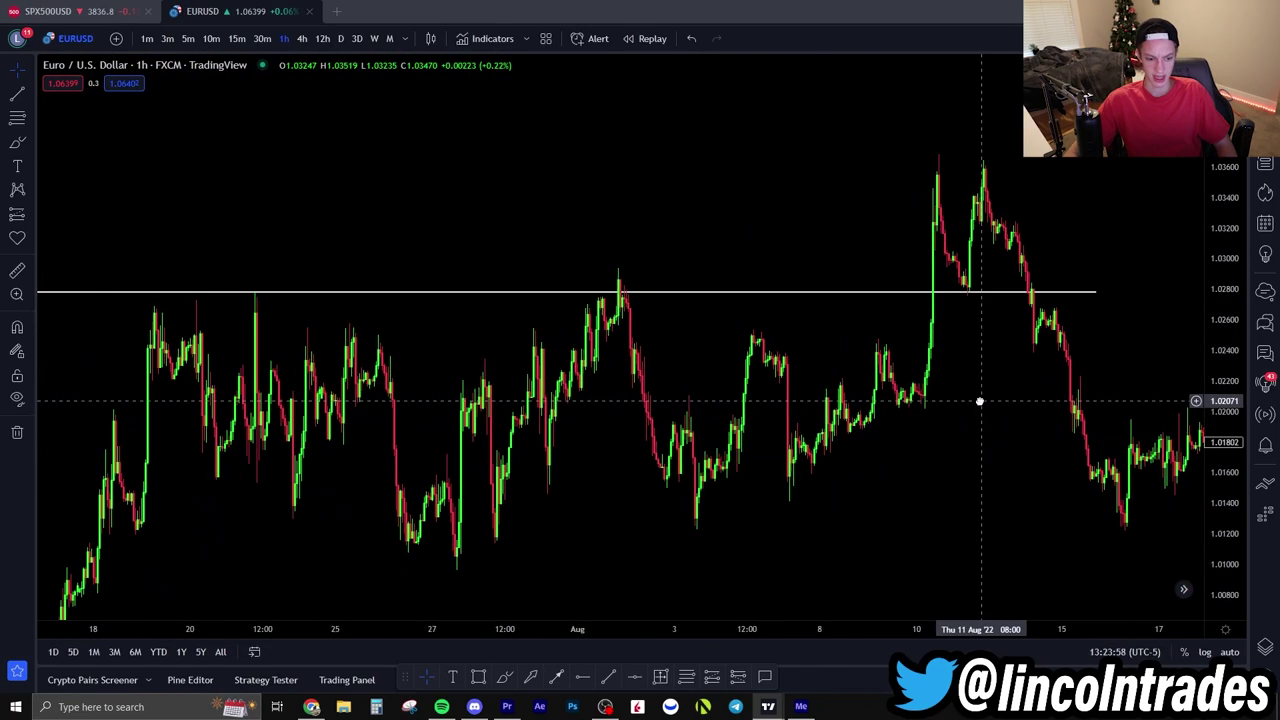
- Examine the hourly candles from 10 to 12 August around the trend line at the weekly swing high
scroll(951, 397, "down", 2)
left_click_drag(980, 401, 920, 398)
scroll(923, 406, "up", 1)
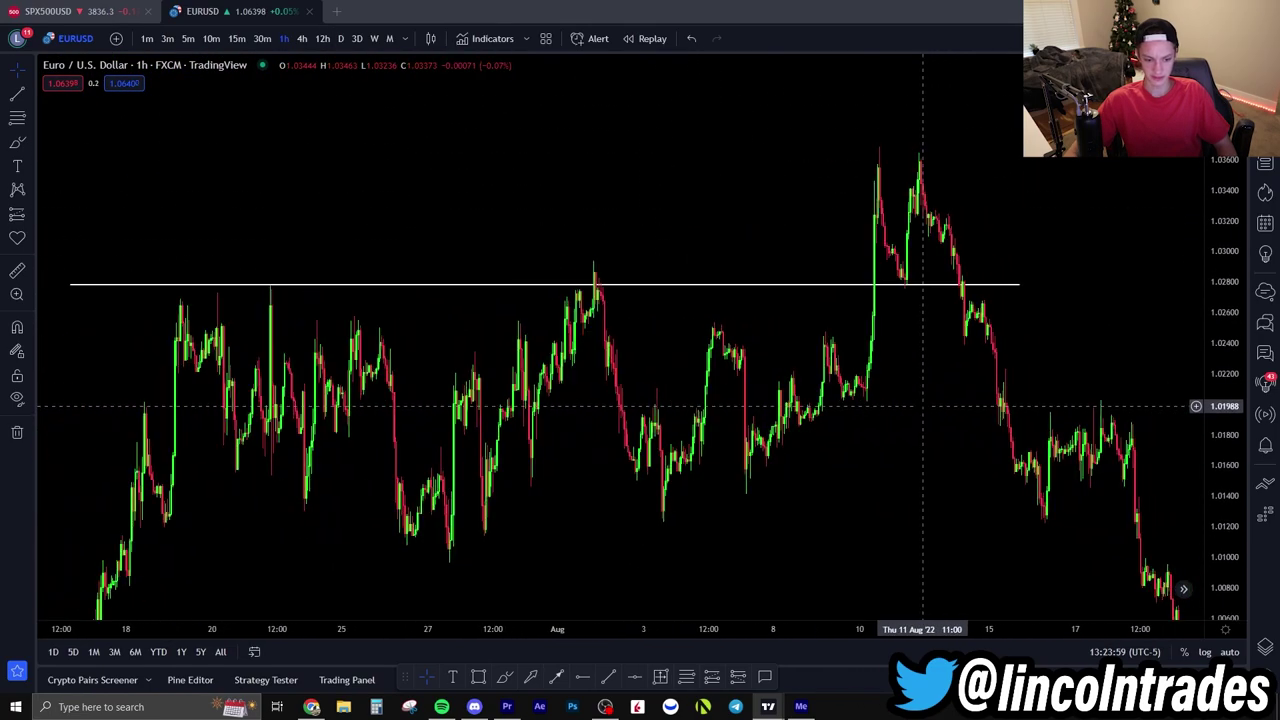
scroll(811, 371, "up", 2)
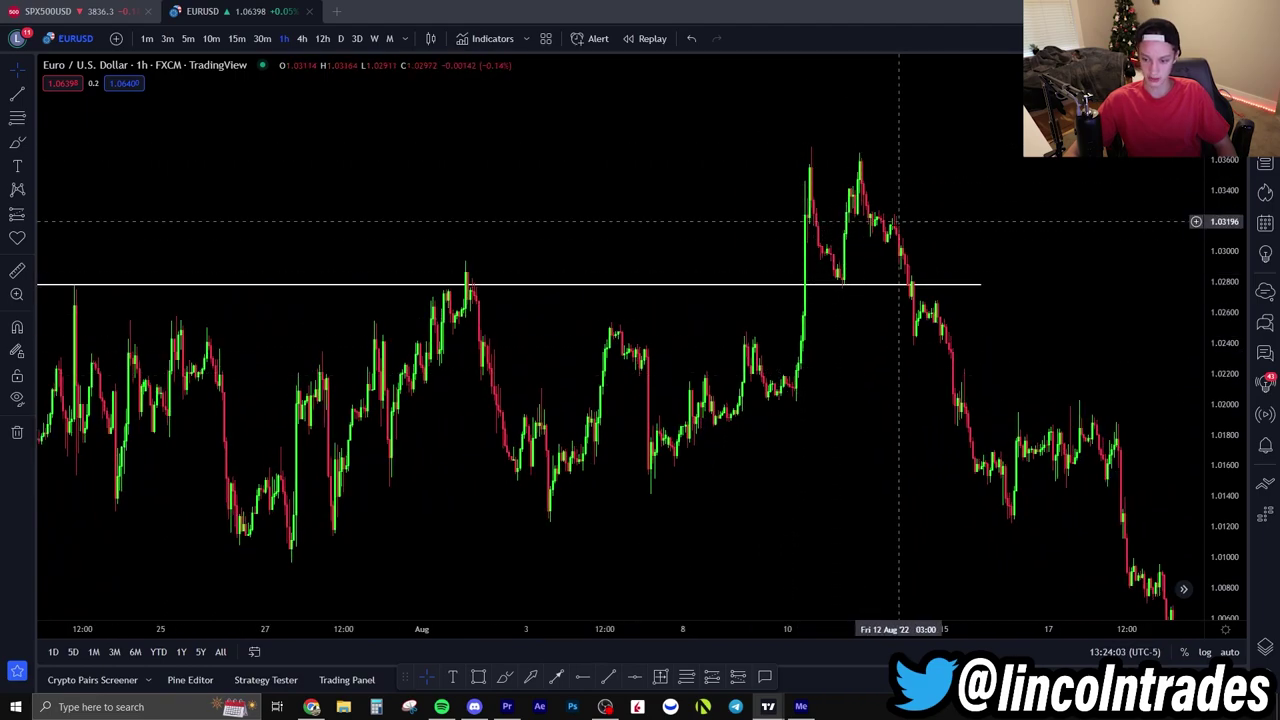
scroll(828, 357, "up", 3)
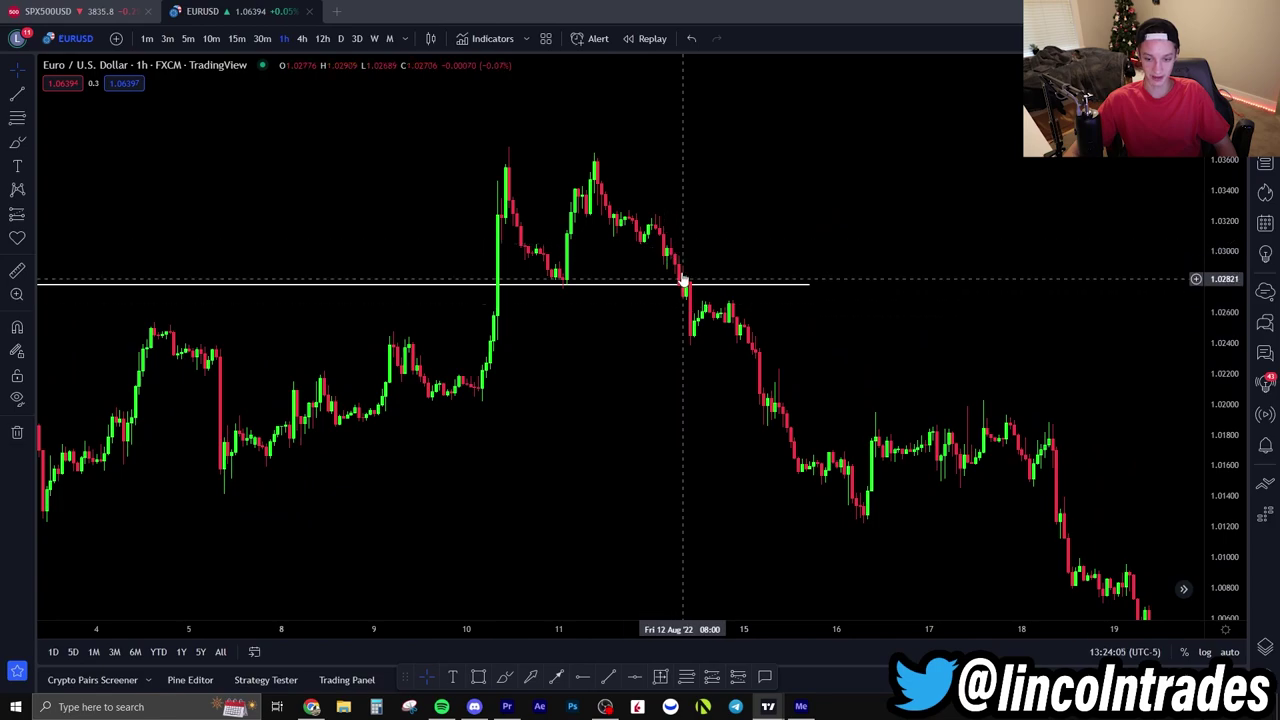
- Examine the hourly candles around 12 August 08:00 where price moves back below the weekly swing-high trend line
scroll(680, 286, "down", 4)
scroll(640, 300, "down", 1)
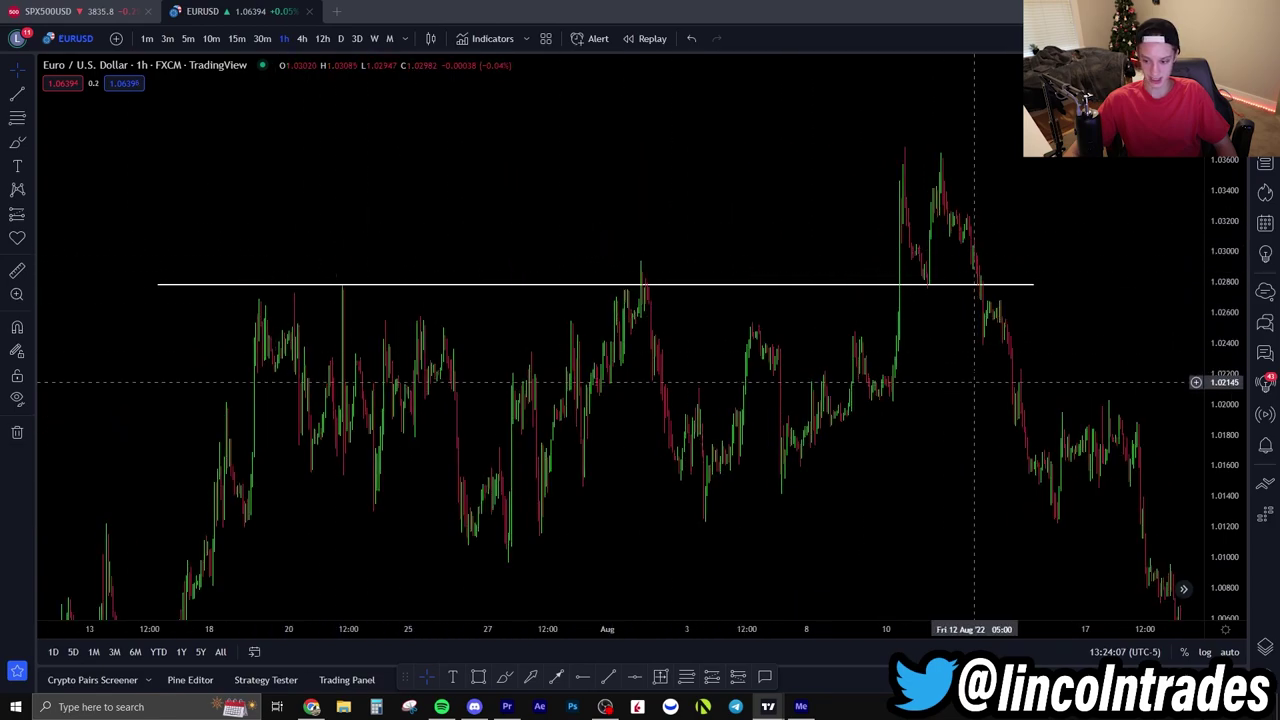
scroll(960, 305, "up", 3)
scroll(948, 314, "up", 3)
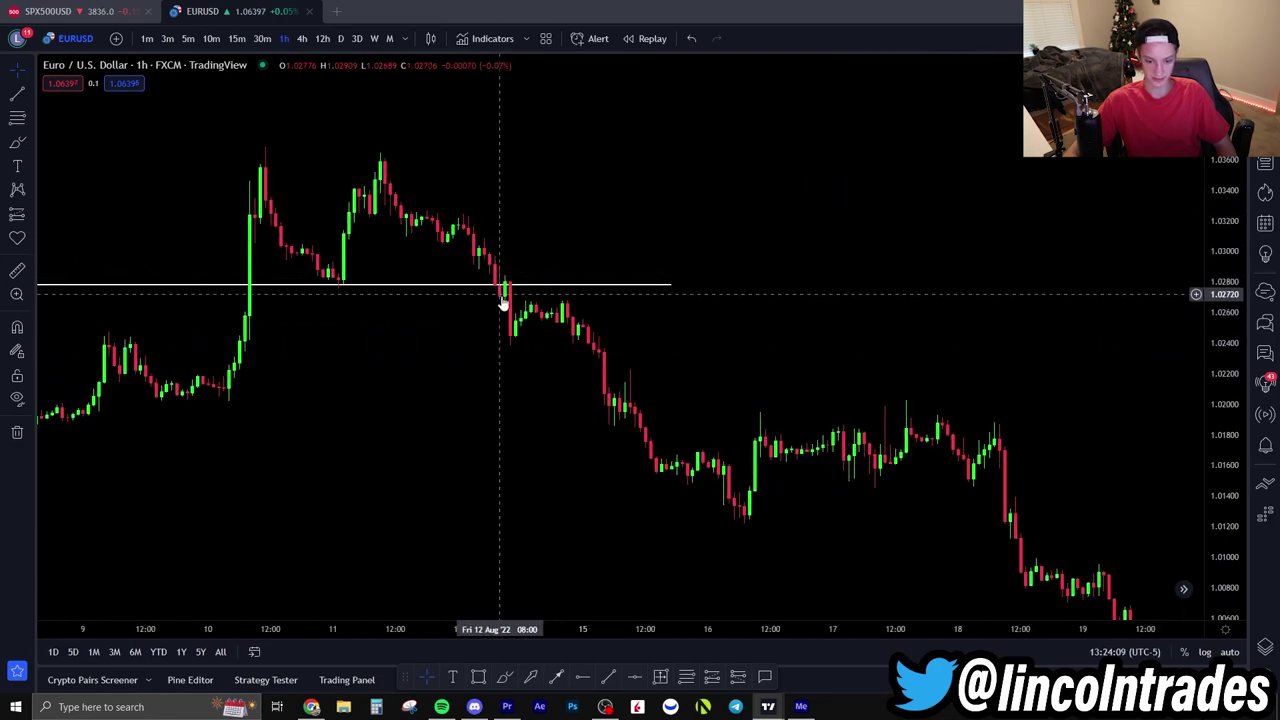
scroll(506, 325, "down", 3)
left_click_drag(714, 454, 785, 427)
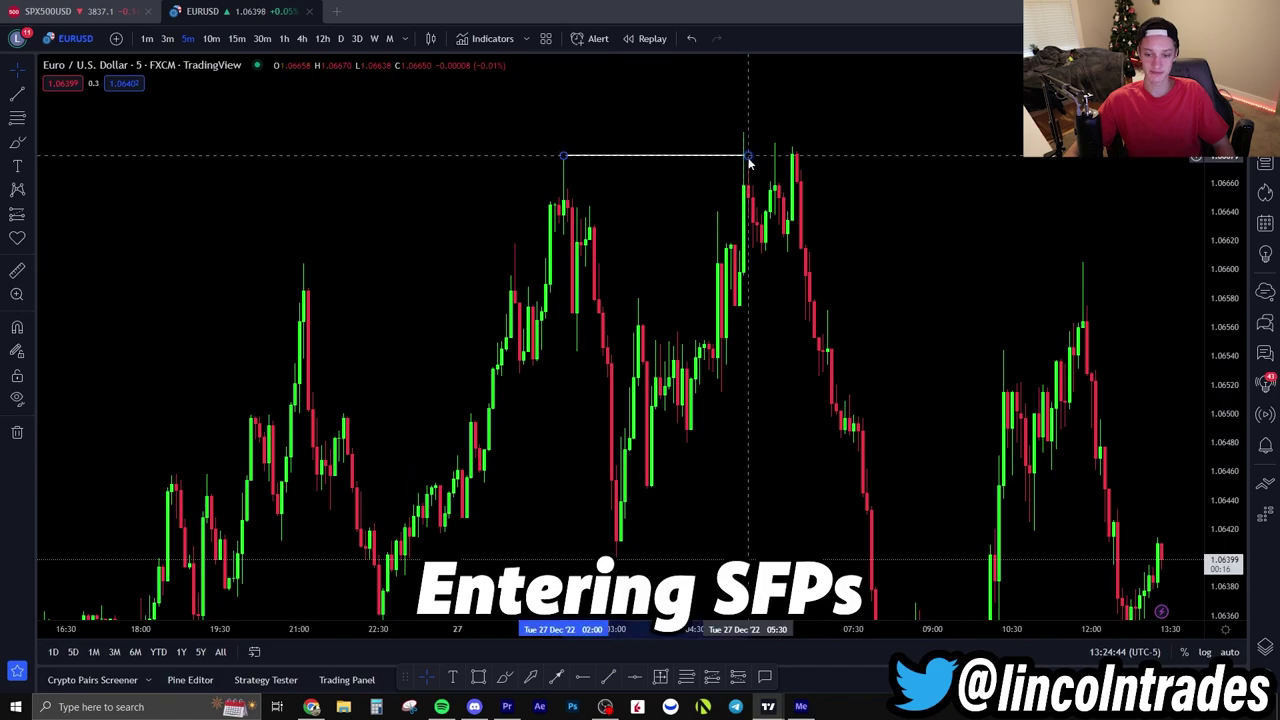
- Draw a horizontal trend line at about 1.0668 on the 5-minute chart from the 27 December 02:00 high to 07:00
left_click(826, 155)
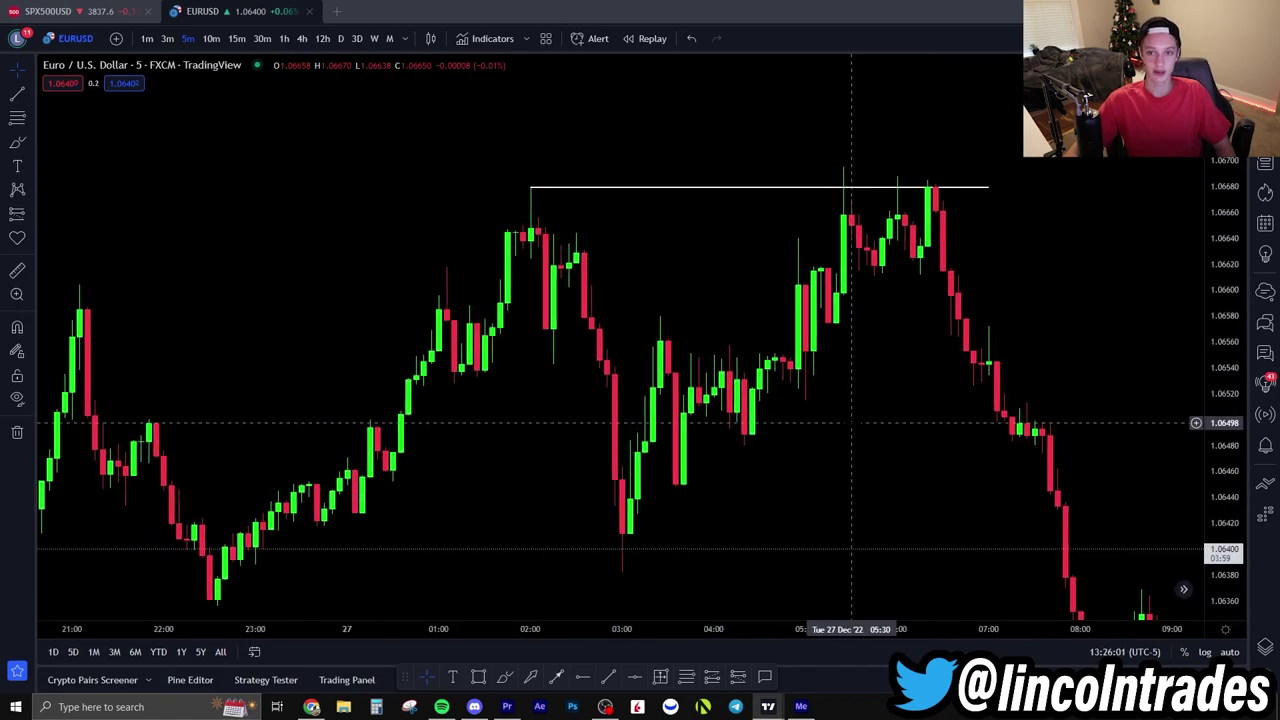
scroll(842, 428, "up", 2)
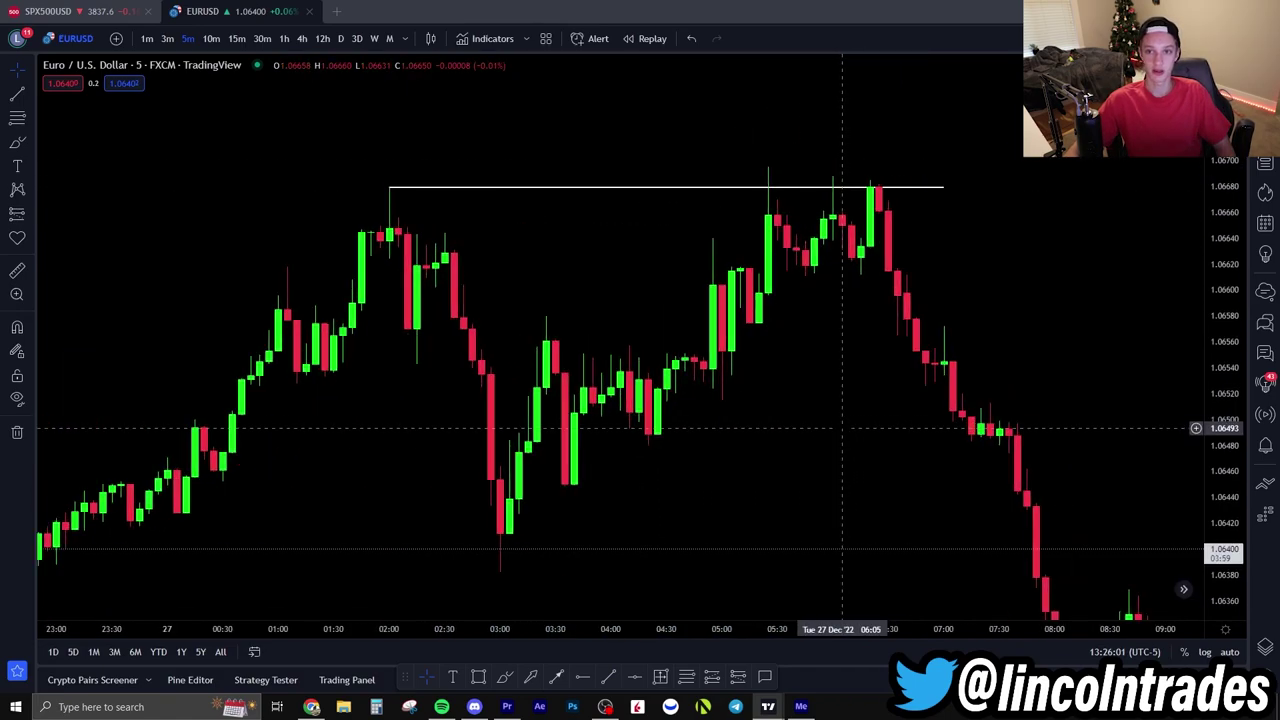
left_click_drag(842, 428, 907, 426)
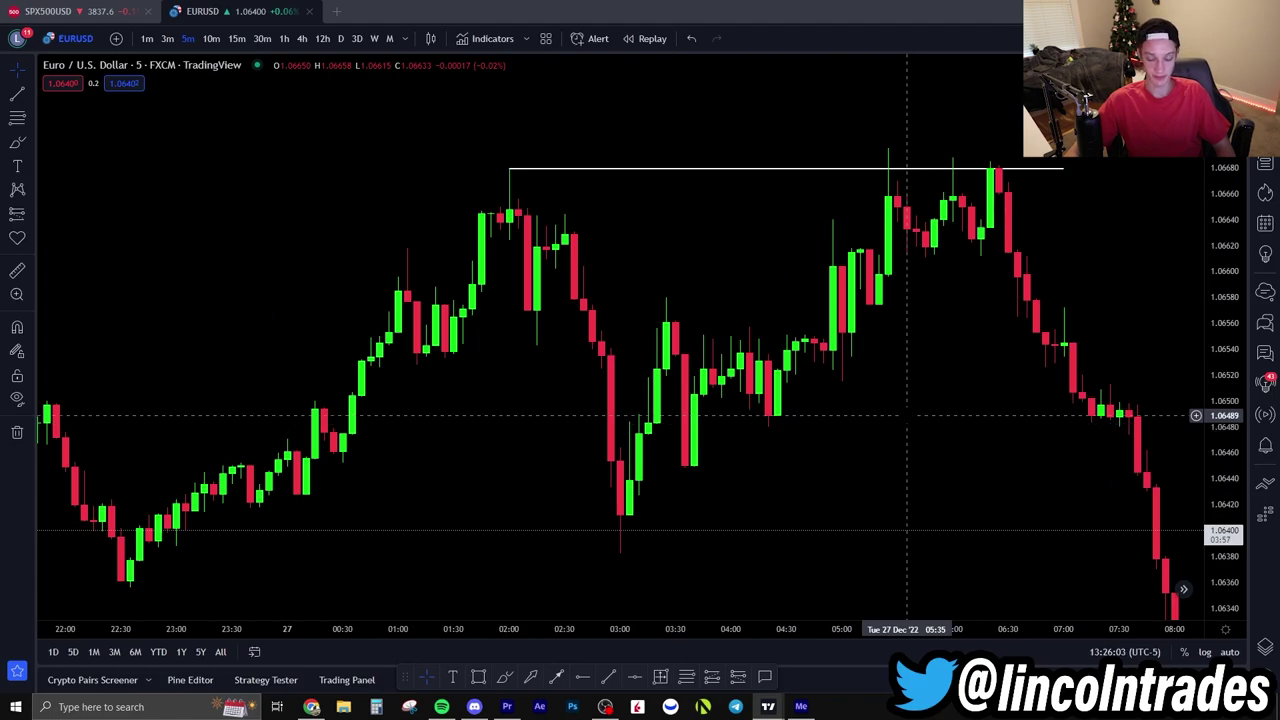
scroll(894, 420, "up", 2)
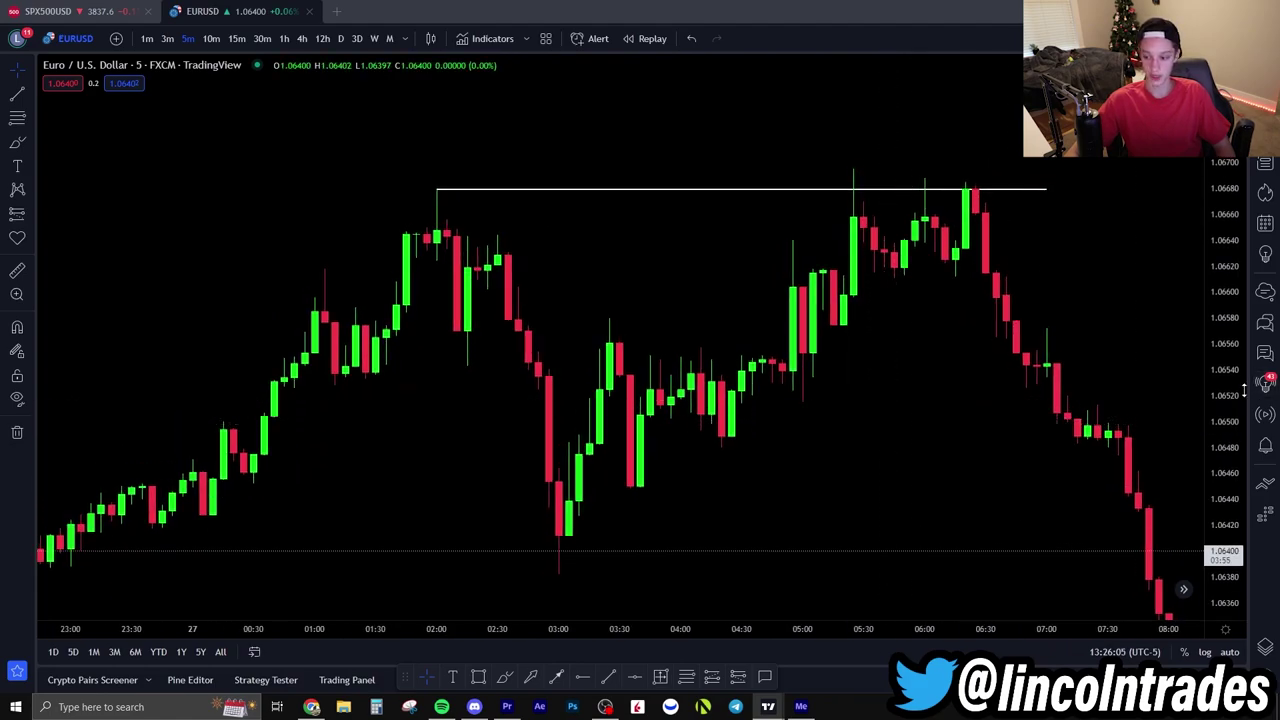
- Place a short position at 1.06658 after the 05:25 sweep candle, with its stop at 1.06703 above the wick
left_click(17, 213)
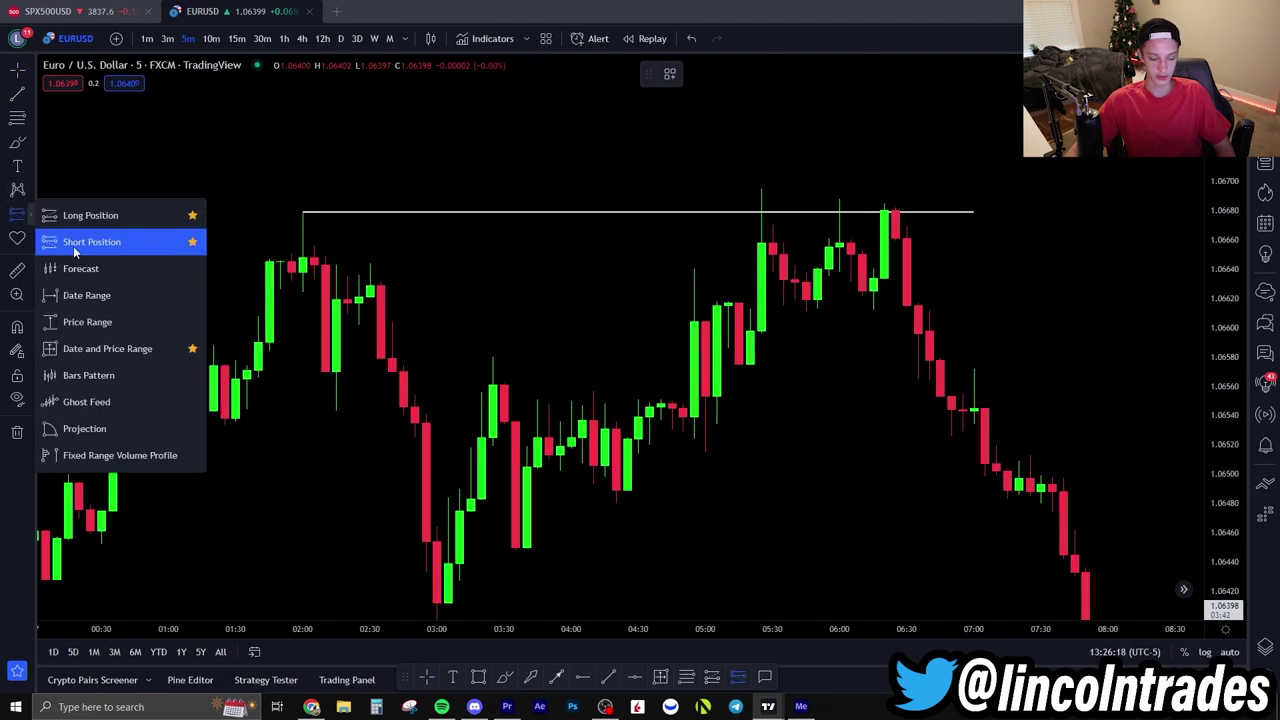
left_click(74, 247)
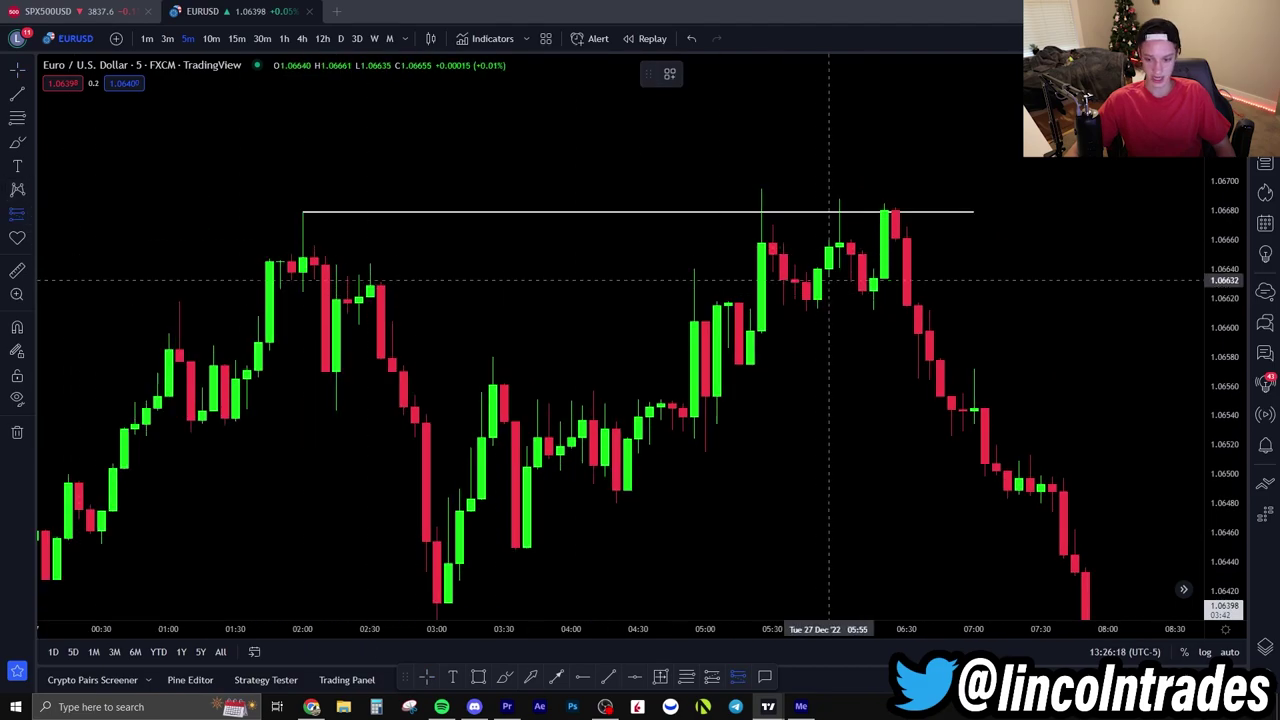
left_click(772, 242)
left_click_drag(772, 80, 771, 177)
left_click(762, 154)
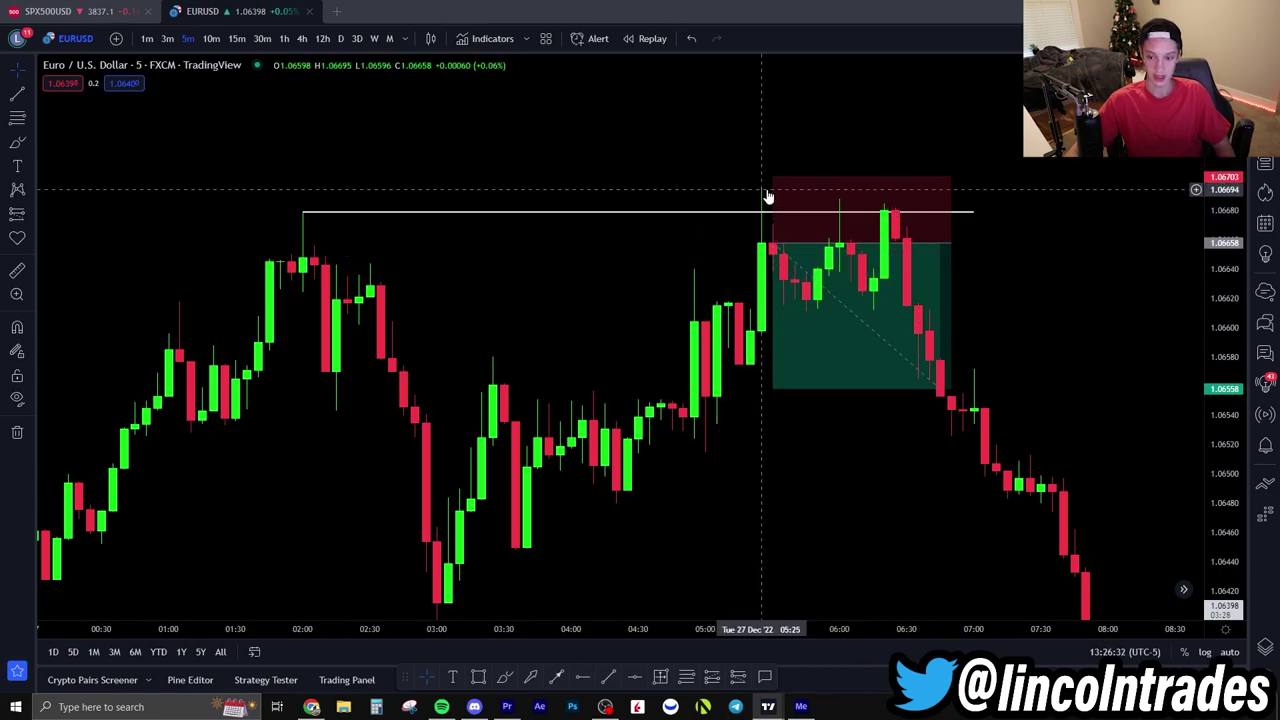
- Try raising the short position's stop further above the sweep candle's wick, and undo the change
left_click_drag(773, 177, 778, 121)
key("ctrl+z")
left_click(974, 317)
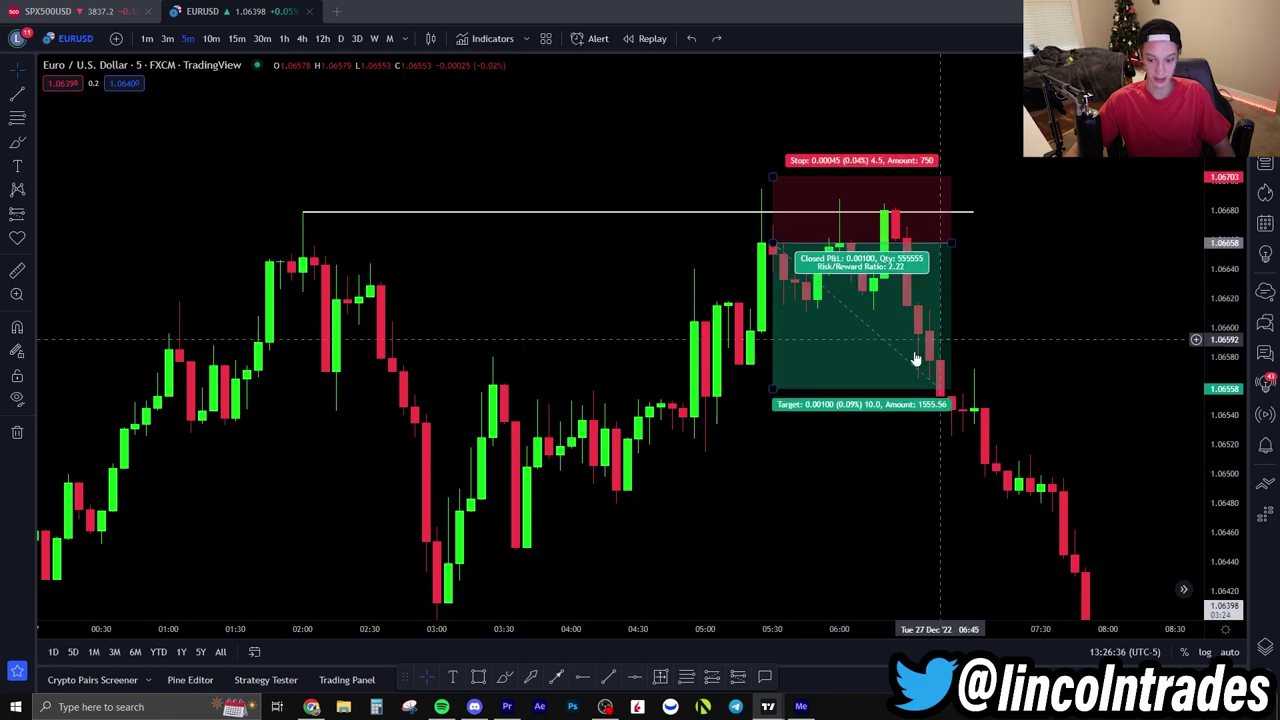
- Lower the short position's target to about 1.06514
left_click_drag(774, 389, 773, 453)
left_click_drag(772, 517, 666, 451)
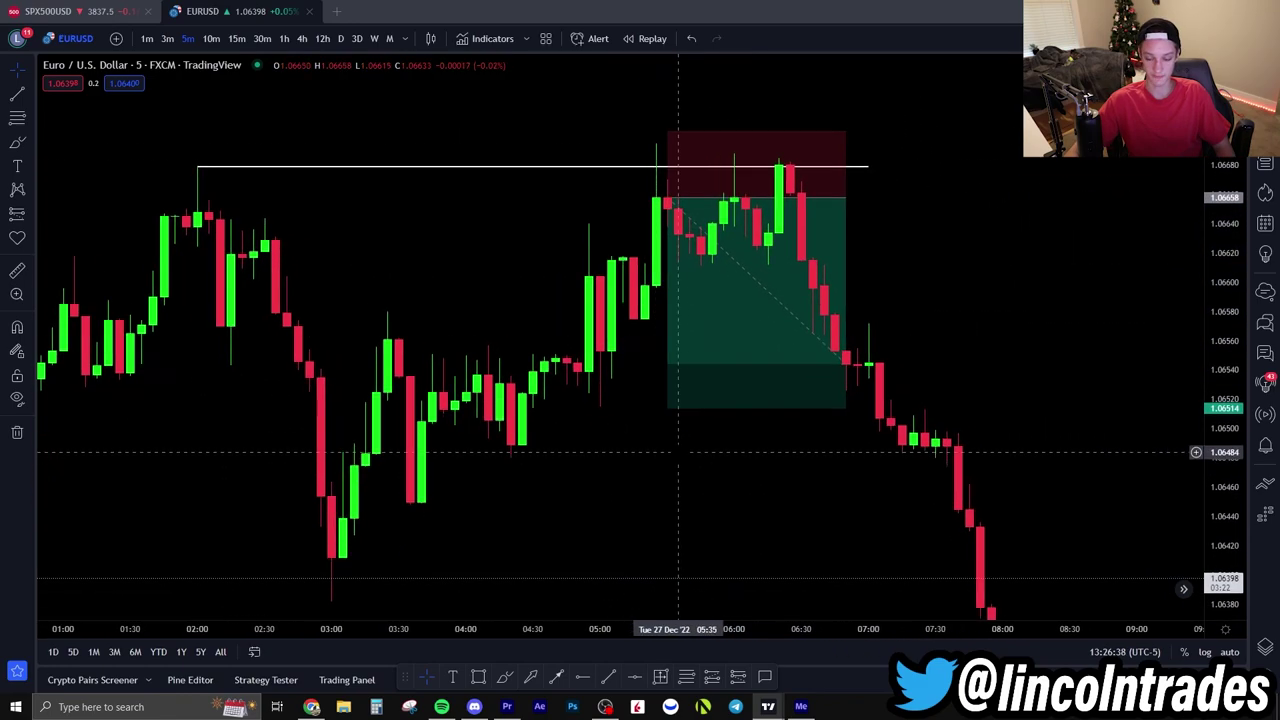
scroll(700, 466, "down", 2)
left_click(806, 358)
- Examine the daily EURUSD candles from June to December 2022 for swing highs and lows
left_click_drag(680, 315, 506, 254)
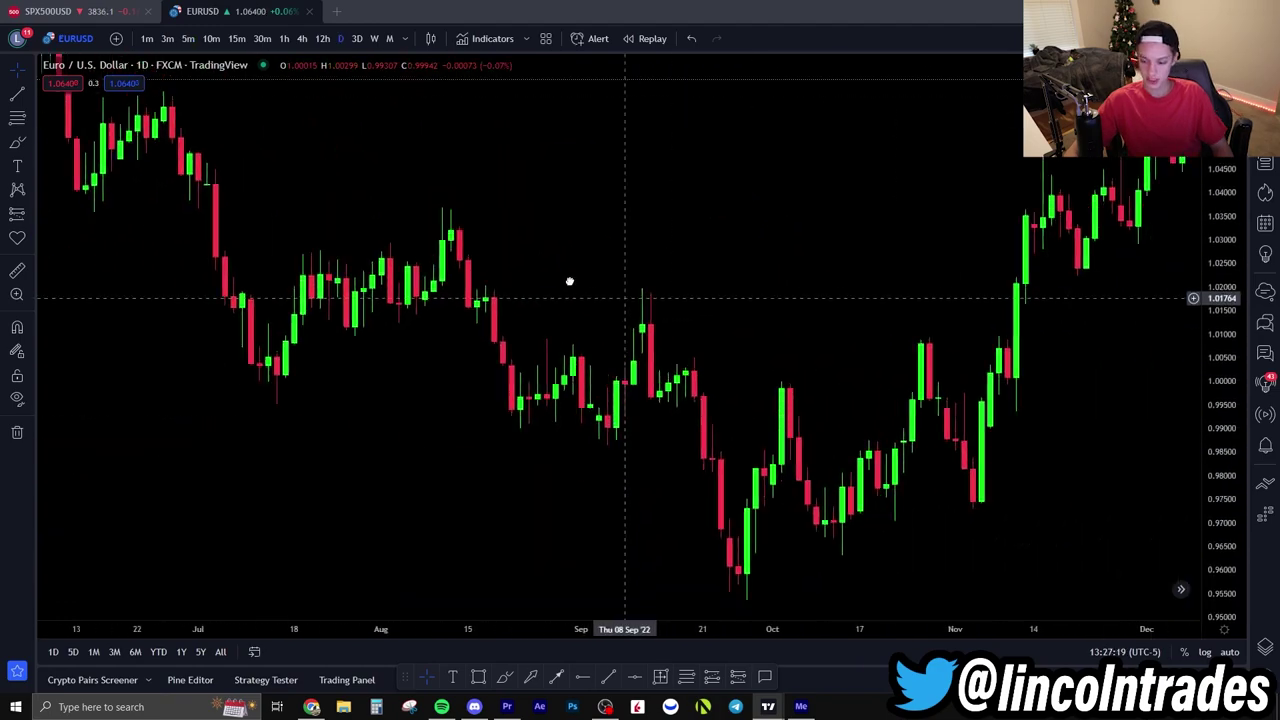
scroll(623, 290, "down", 2)
left_click_drag(874, 314, 708, 398)
left_click_drag(1206, 208, 1206, 245)
left_click_drag(804, 457, 860, 396)
left_click_drag(857, 504, 885, 360)
scroll(900, 390, "up", 2)
left_click_drag(1199, 467, 1199, 423)
left_click_drag(1209, 423, 1209, 75)
left_click_drag(920, 255, 946, 316)
left_click_drag(617, 260, 626, 430)
left_click_drag(1070, 213, 1019, 374)
- Draw a short horizontal trend line at about 1.0036 from 16 to 26 September 2022 near the swing high, and delete it
left_click(17, 94)
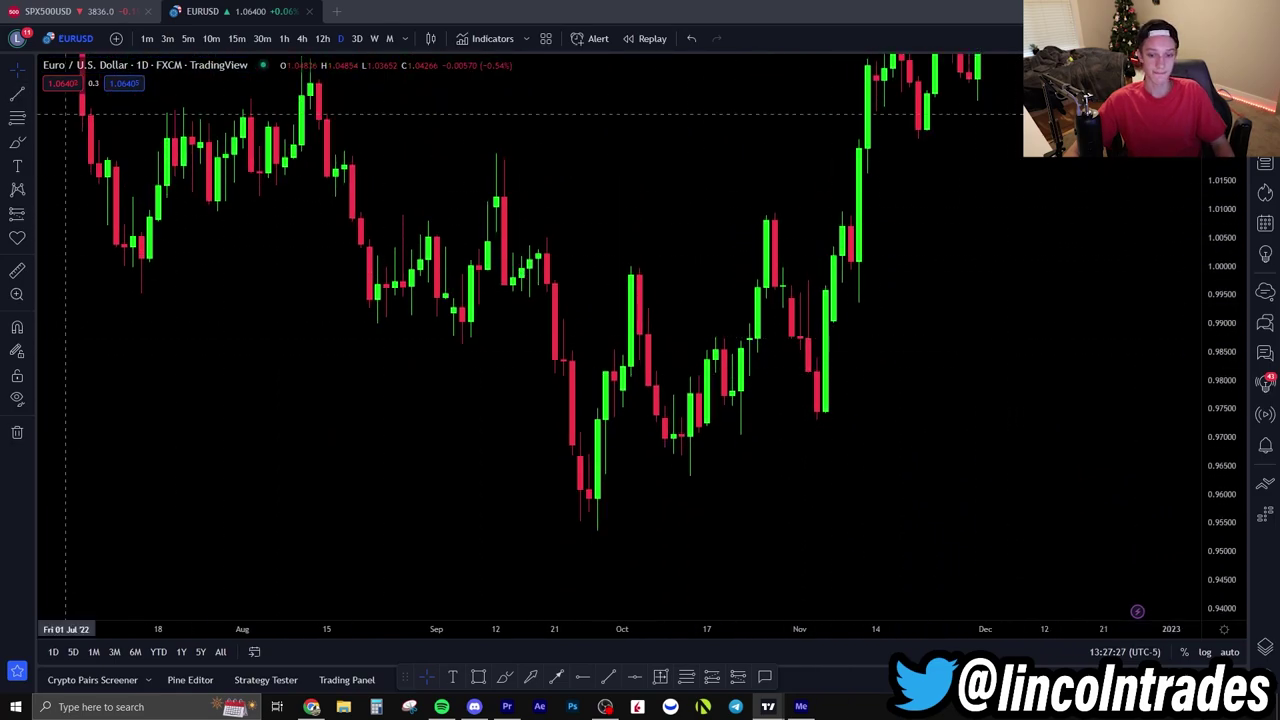
left_click(529, 245, "ctrl")
left_click(580, 228)
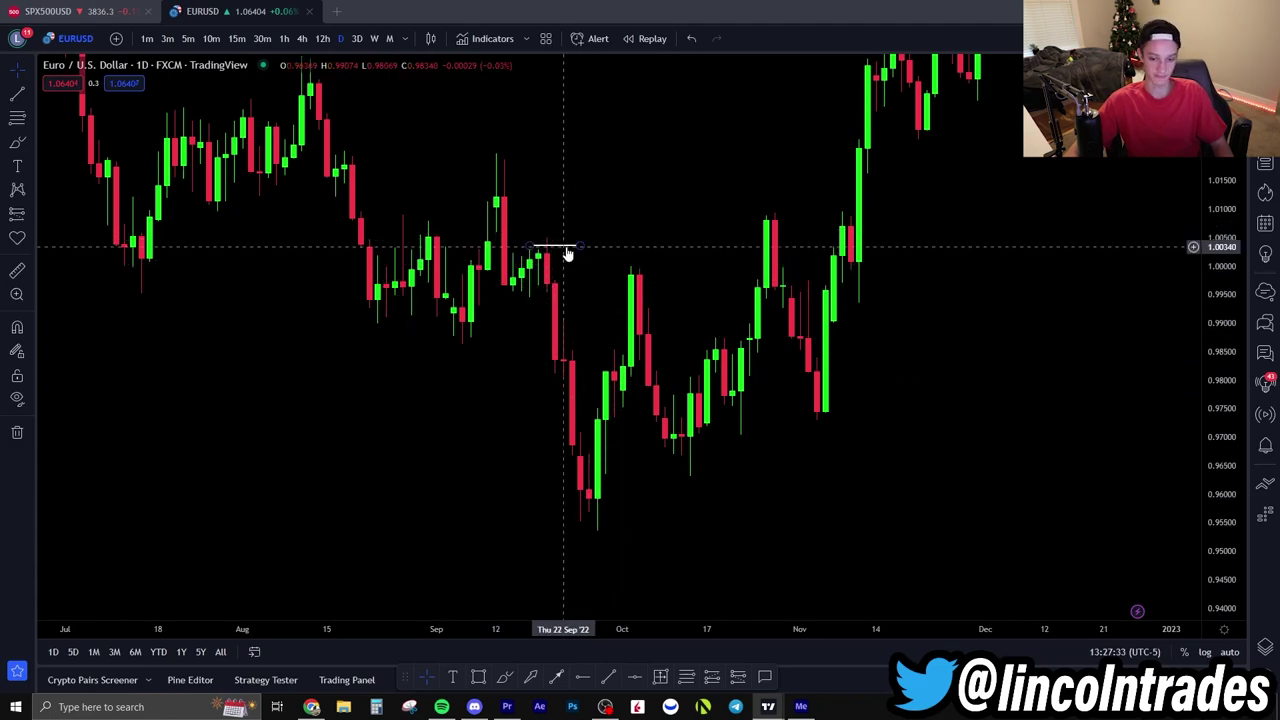
left_click(567, 252)
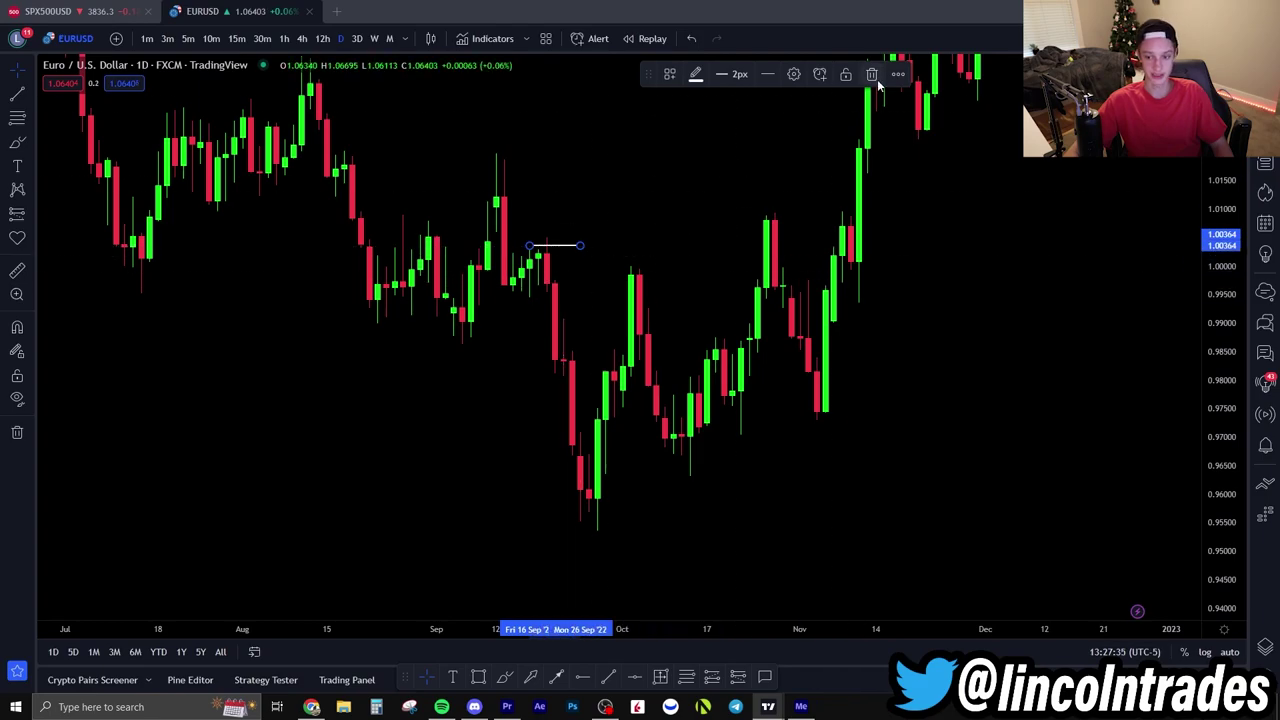
key("Delete")
left_click_drag(697, 182, 697, 243)
left_click_drag(1212, 140, 1212, 390)
left_click_drag(1153, 318, 984, 343)
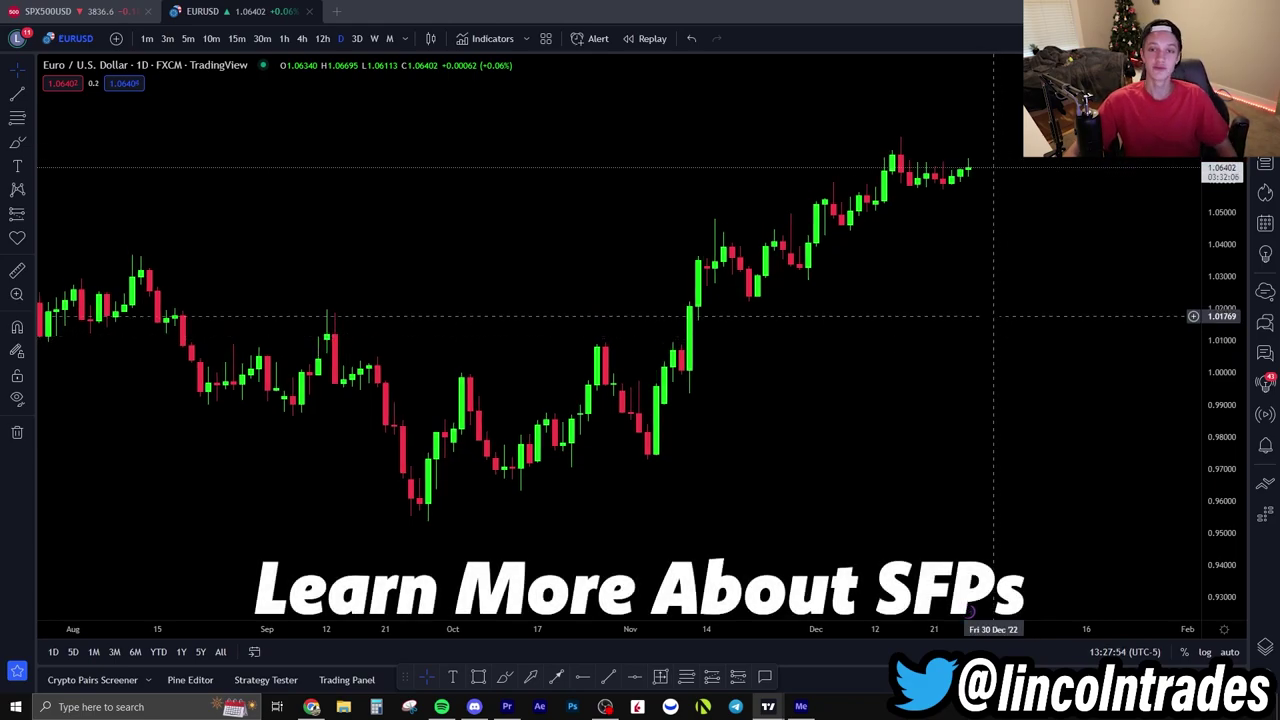
scroll(993, 288, "down", 2)
left_click_drag(1015, 289, 1016, 298)
left_click_drag(1214, 300, 1184, 262)
left_click_drag(1028, 300, 1071, 337)
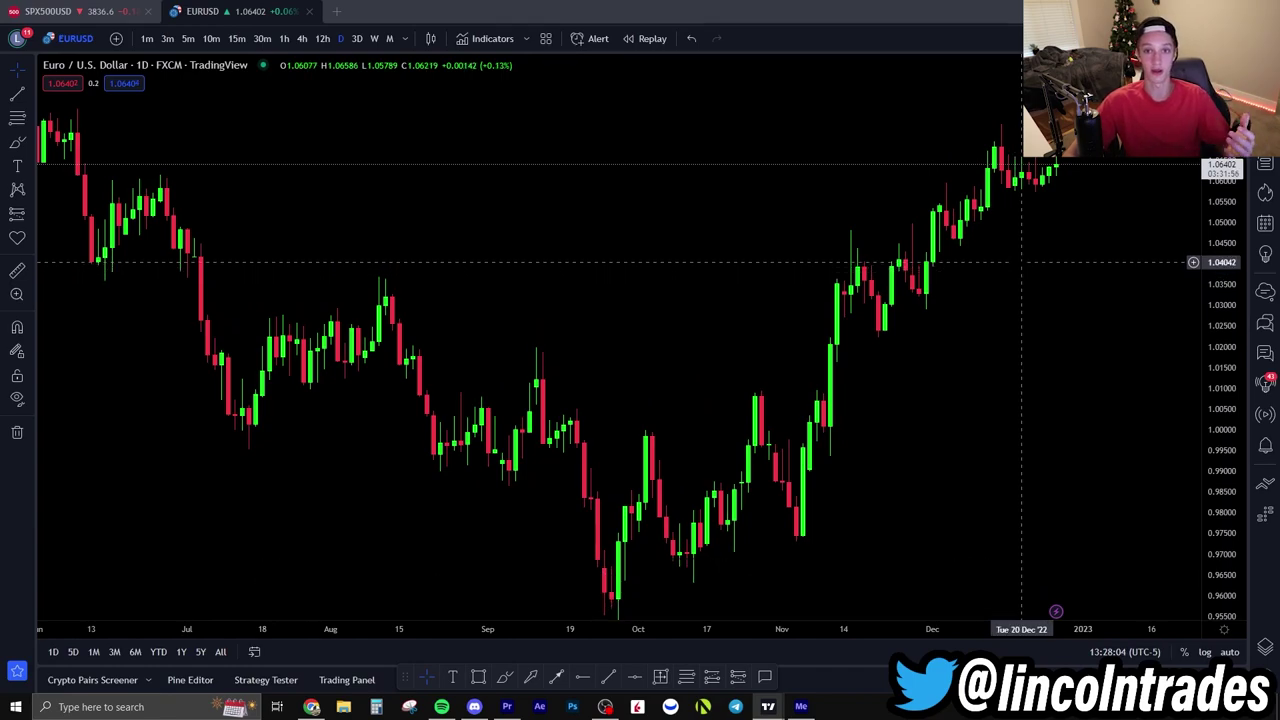
left_click_drag(1021, 262, 1056, 270)
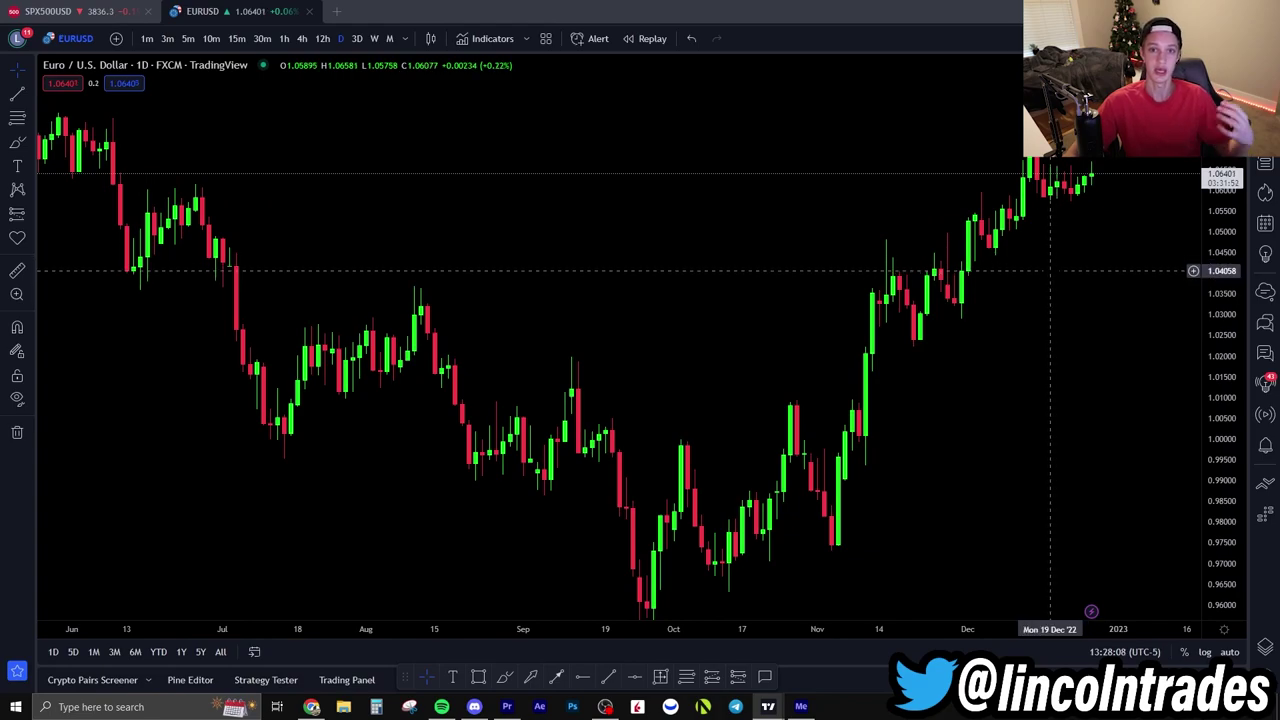